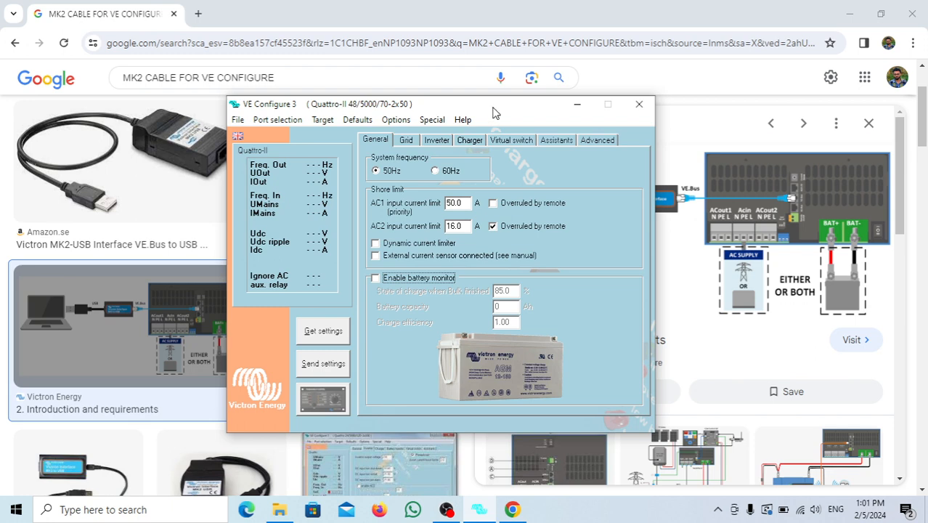
# Move the configuration window aside to examine the laptop-to-inverter MK2 cable diagram, and bring the window back
pyautogui.moveTo(493, 113); pyautogui.dragTo(346, 274)
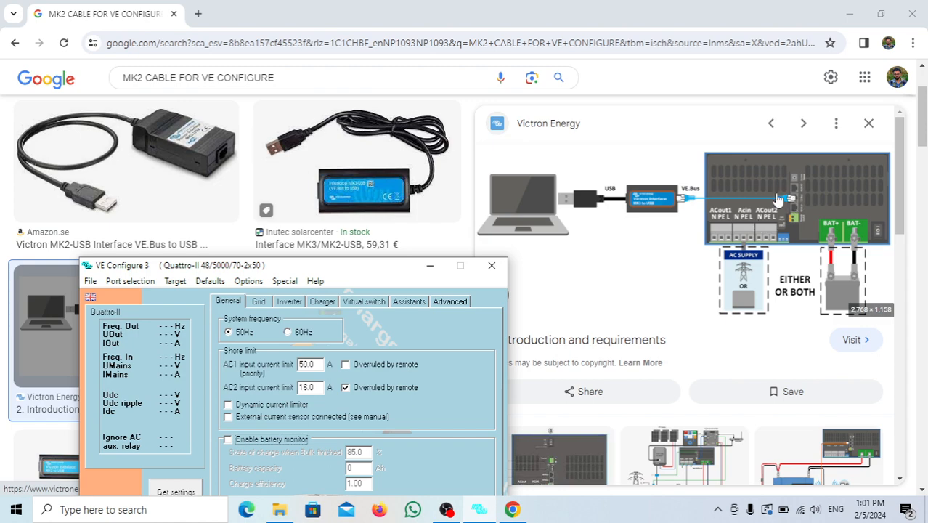
pyautogui.moveTo(337, 273); pyautogui.dragTo(488, 79)
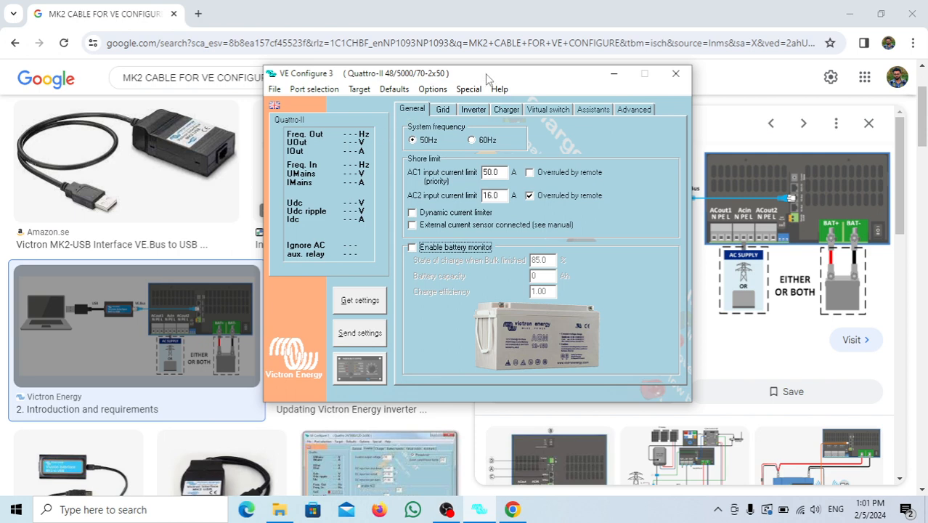
pyautogui.moveTo(534, 80)
pyautogui.mouseDown()
pyautogui.moveTo(500, 78)
pyautogui.moveTo(495, 115)
pyautogui.moveTo(492, 85)
pyautogui.moveTo(517, 66)
pyautogui.moveTo(527, 71)
pyautogui.mouseUp()
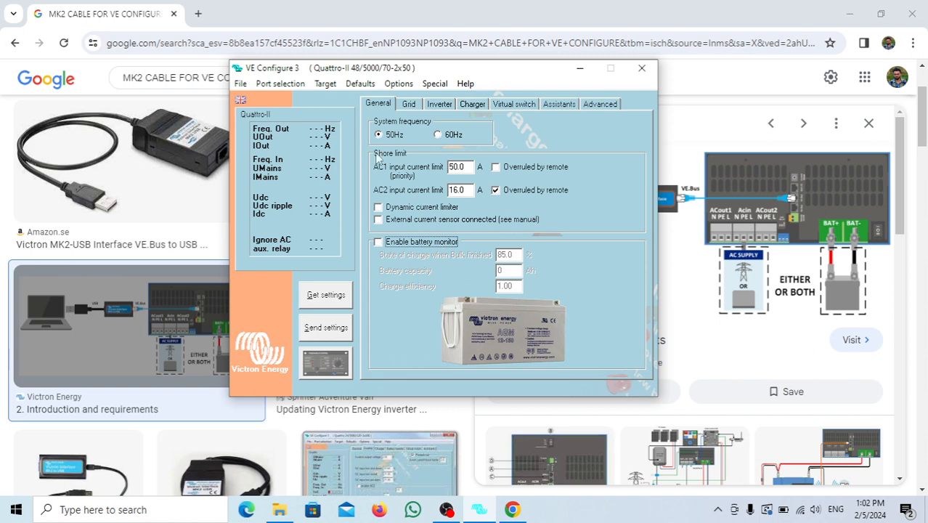
# Select a fake target with full options, using 48 Vdc as DC voltage and 230 Vac as AC voltage
pyautogui.click(283, 86)
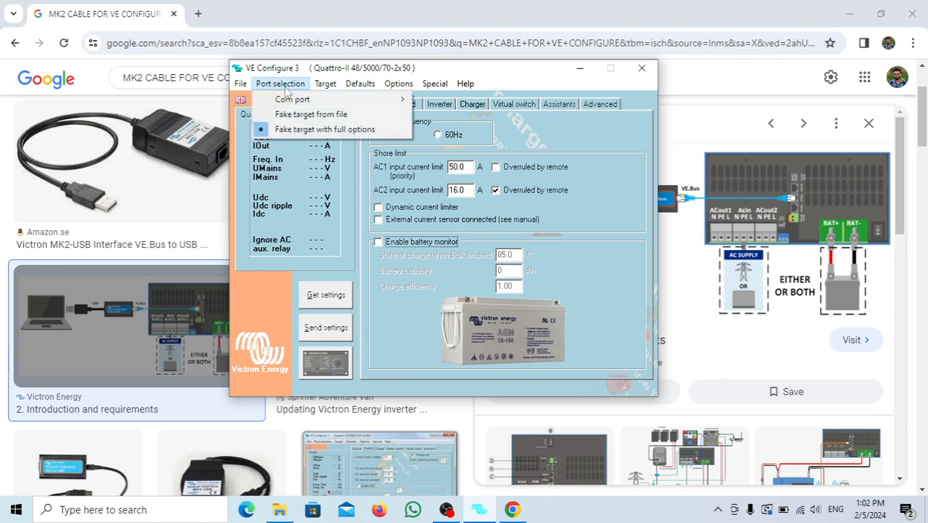
pyautogui.click(332, 129)
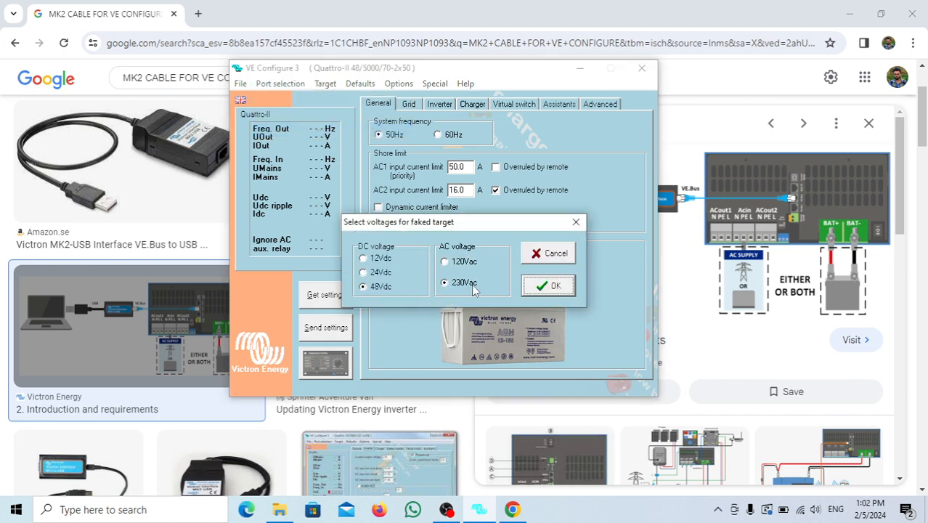
pyautogui.click(550, 287)
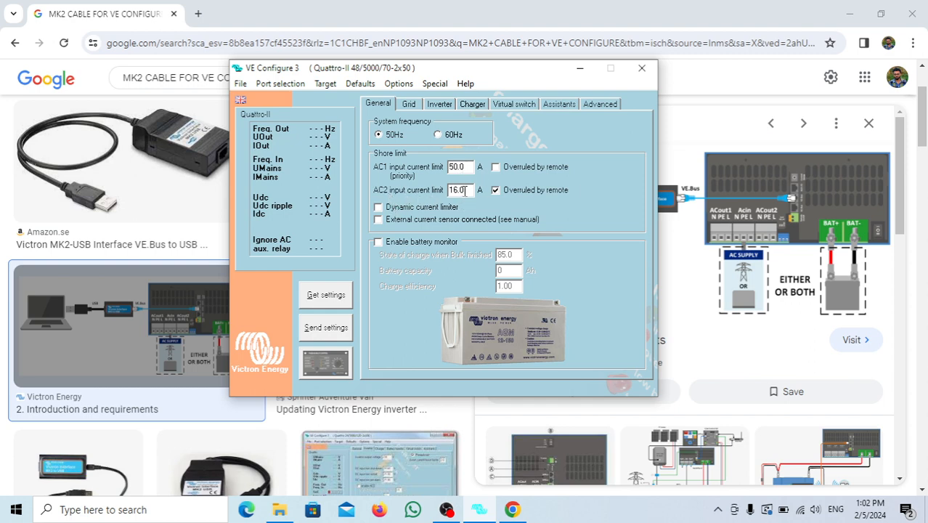
# Set the country / grid code standard to "Other: not compliant to any grid code standard" and accept the notices
pyautogui.click(409, 106)
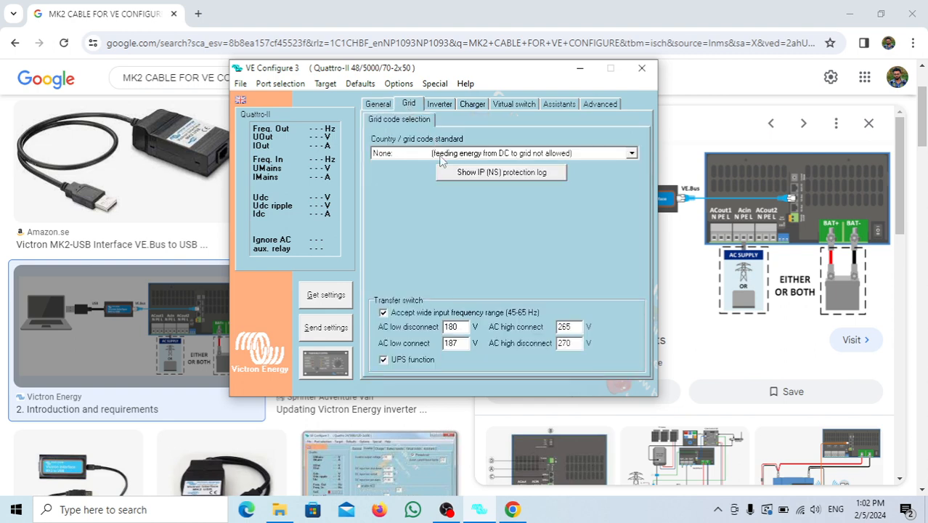
pyautogui.click(630, 154)
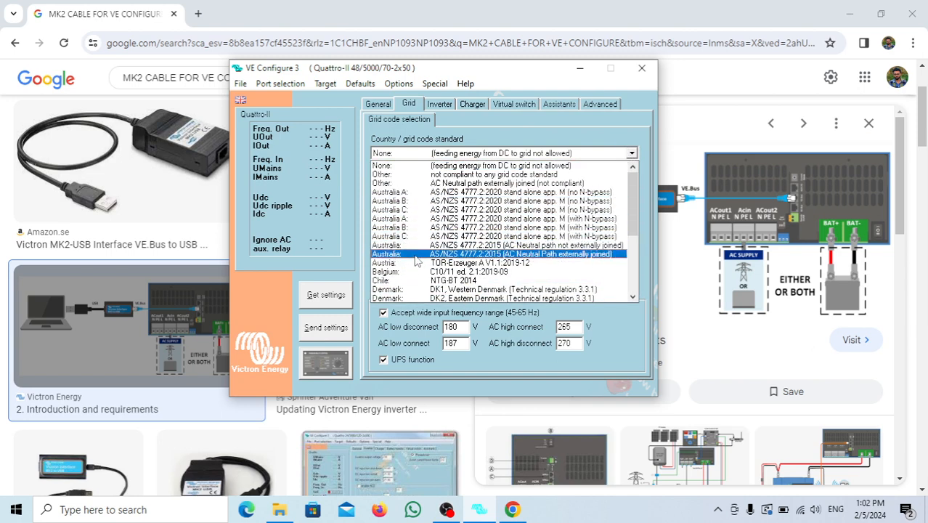
pyautogui.click(440, 176)
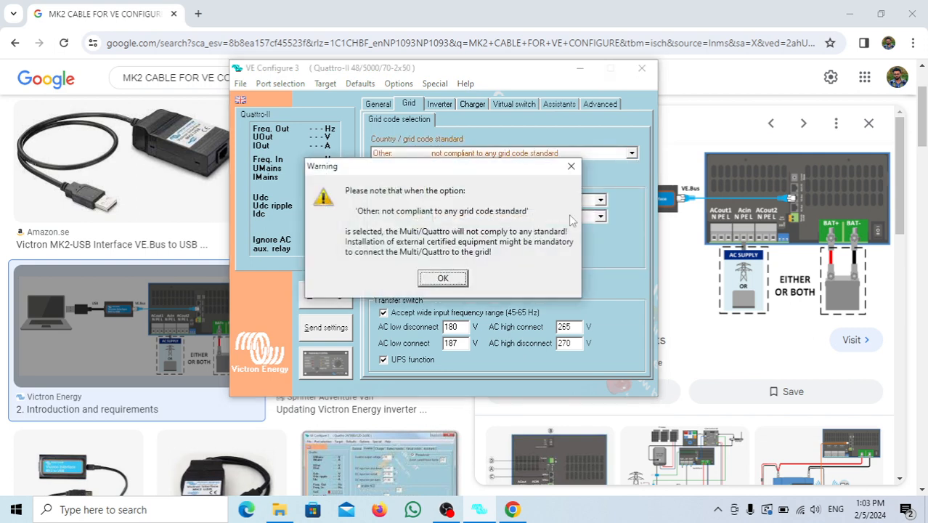
pyautogui.click(442, 280)
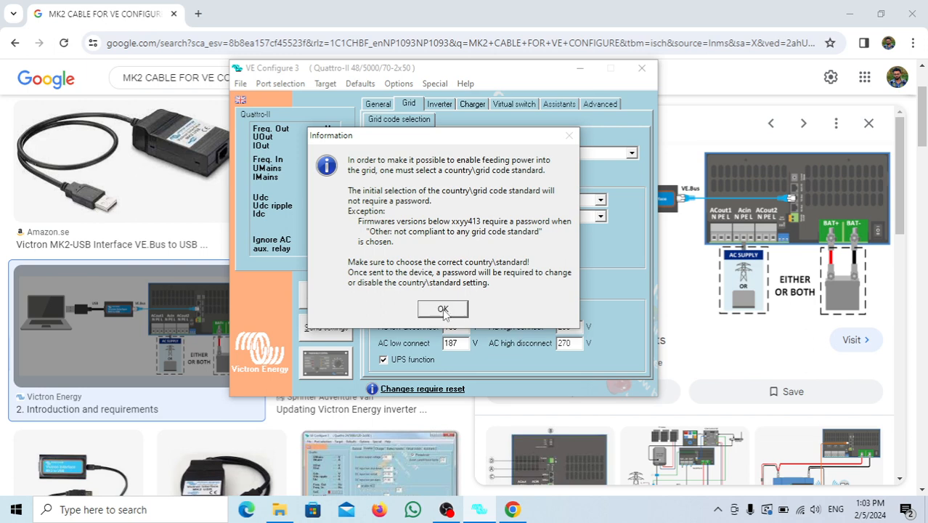
pyautogui.click(444, 309)
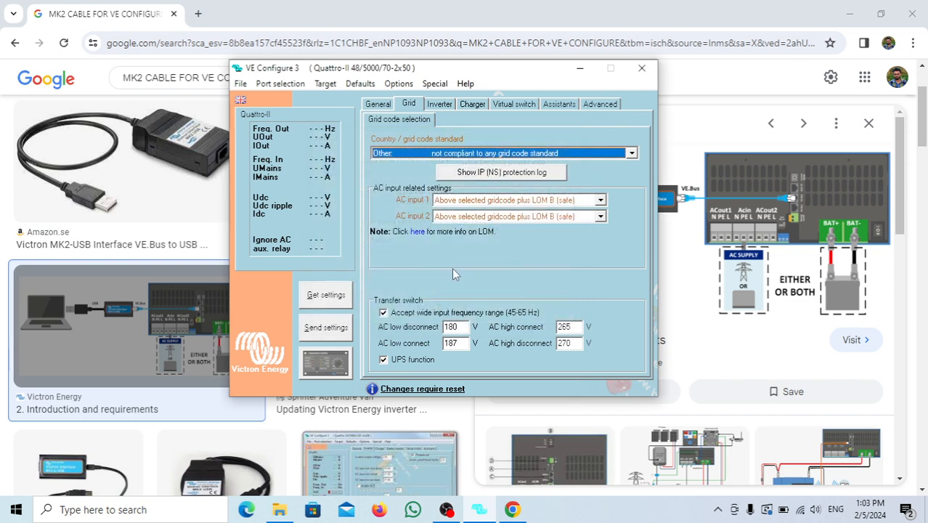
# Set the inverter's DC input low shut-down voltage to 42 V
pyautogui.click(436, 105)
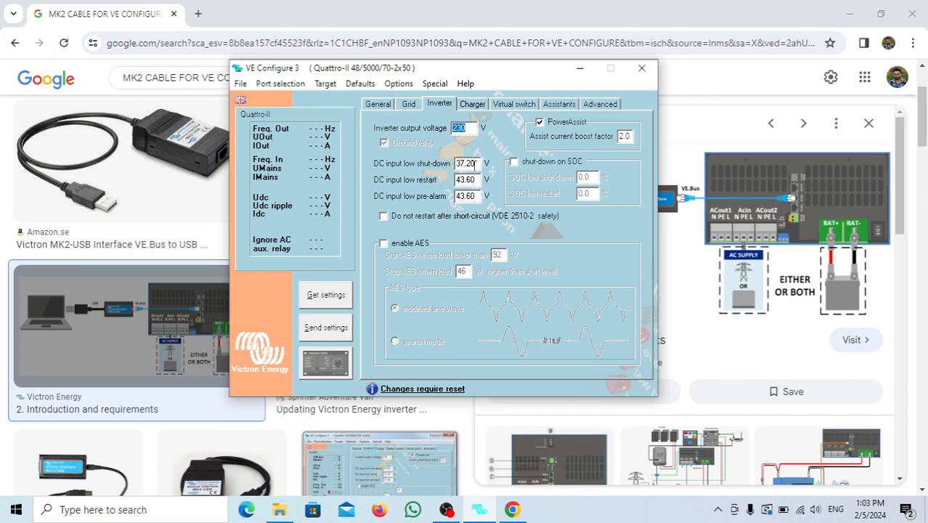
pyautogui.moveTo(476, 164); pyautogui.dragTo(456, 164)
pyautogui.write('42')
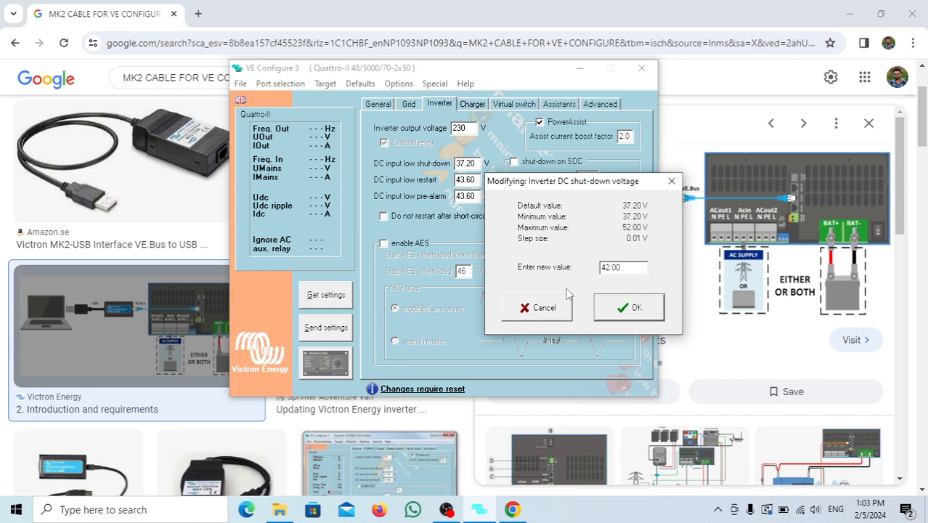
pyautogui.click(630, 315)
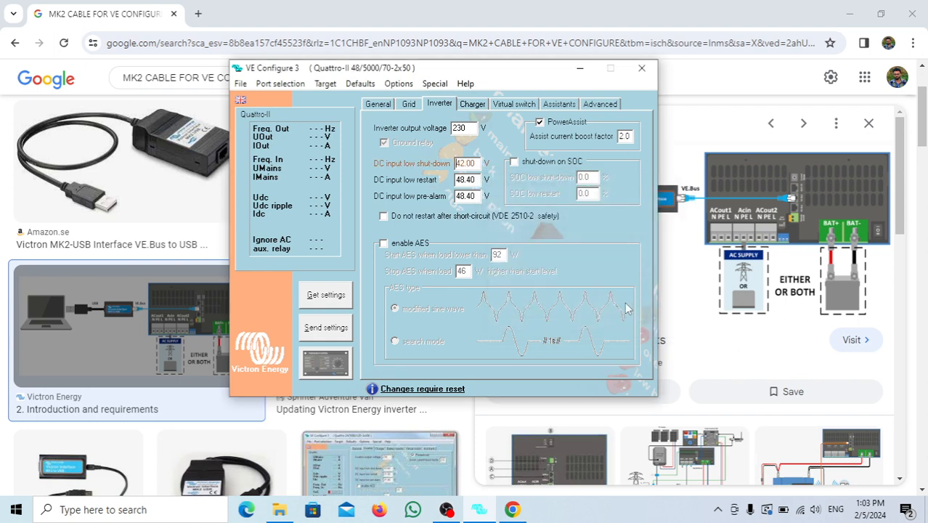
# Set the inverter's DC input low restart to 46 V and DC input low pre-alarm to 47 V
pyautogui.doubleClick(476, 179)
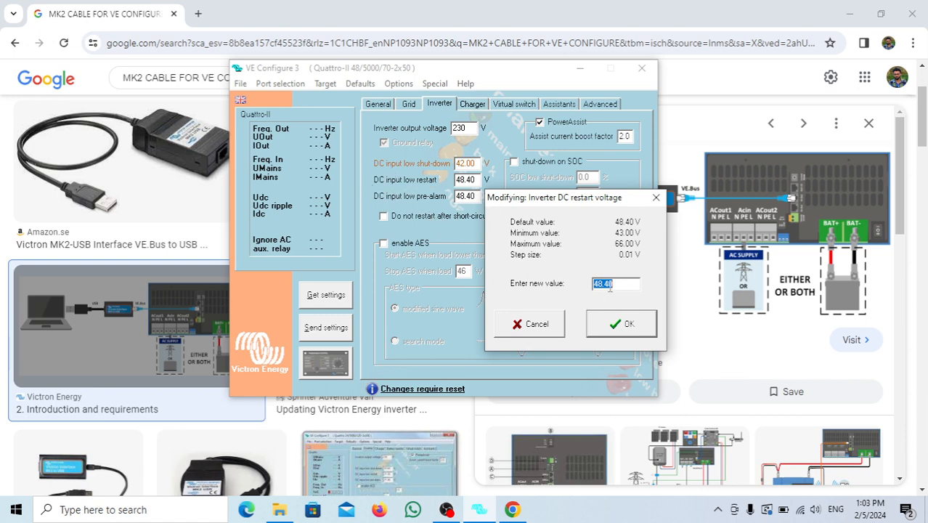
pyautogui.write('46')
pyautogui.click(619, 323)
pyautogui.doubleClick(476, 197)
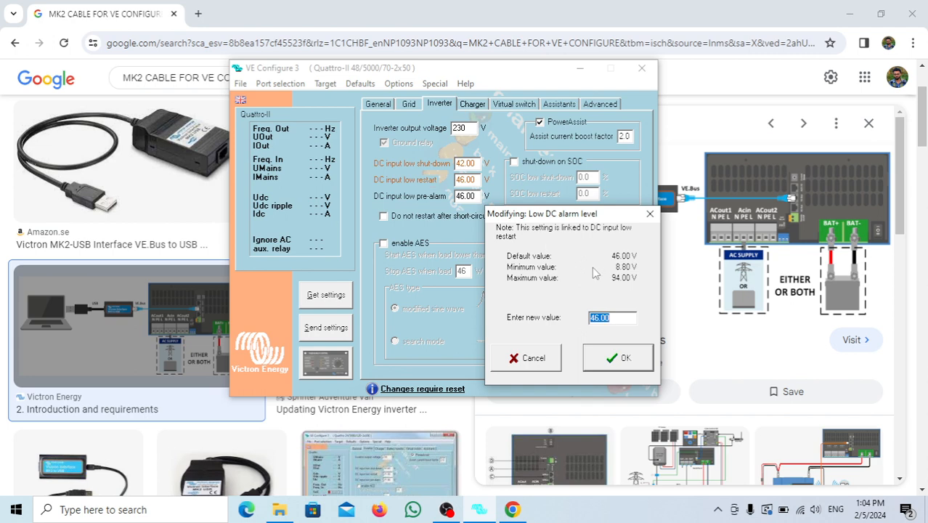
pyautogui.write('47')
pyautogui.click(619, 359)
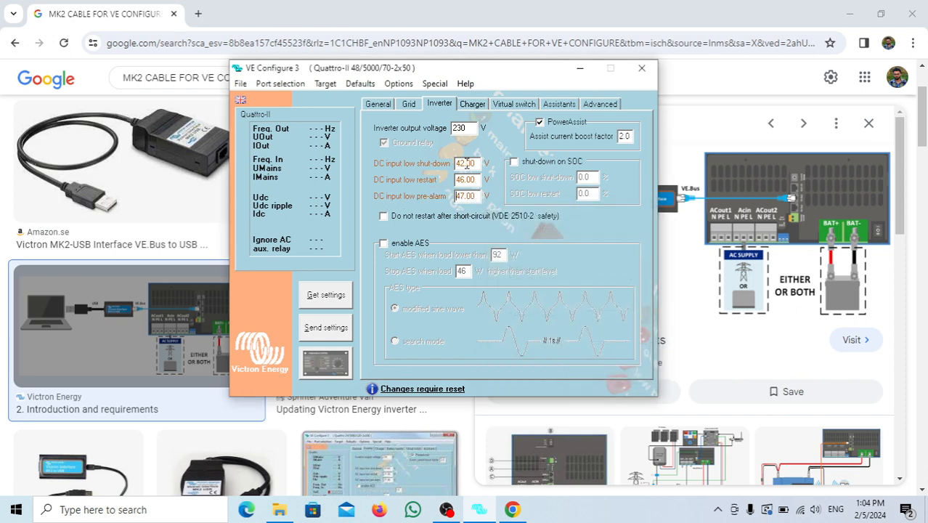
pyautogui.click(456, 196)
# Review the selectable battery types in the charger settings and close the list without choosing one
pyautogui.click(473, 104)
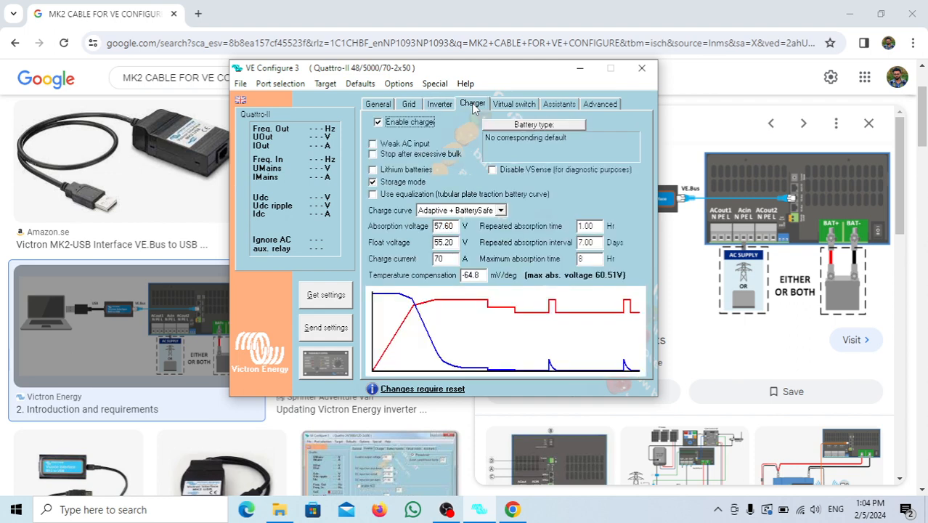
pyautogui.click(535, 126)
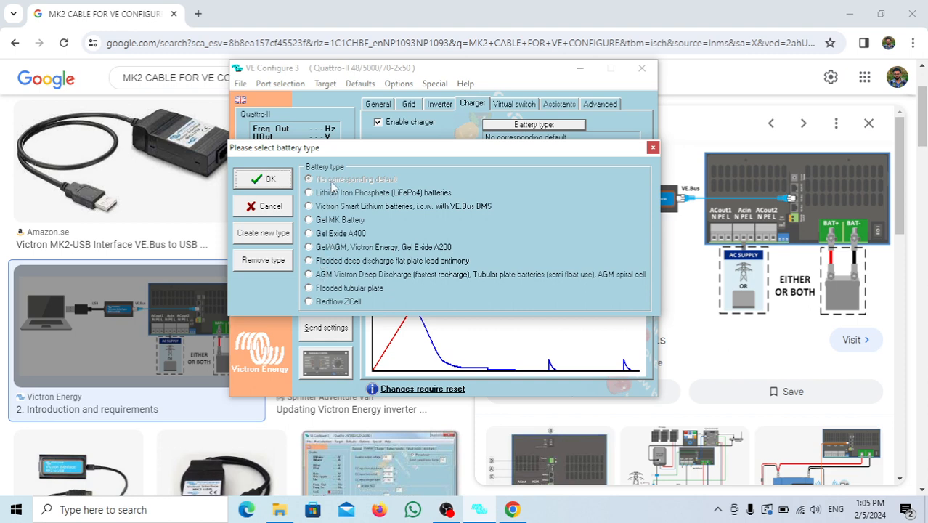
pyautogui.click(653, 149)
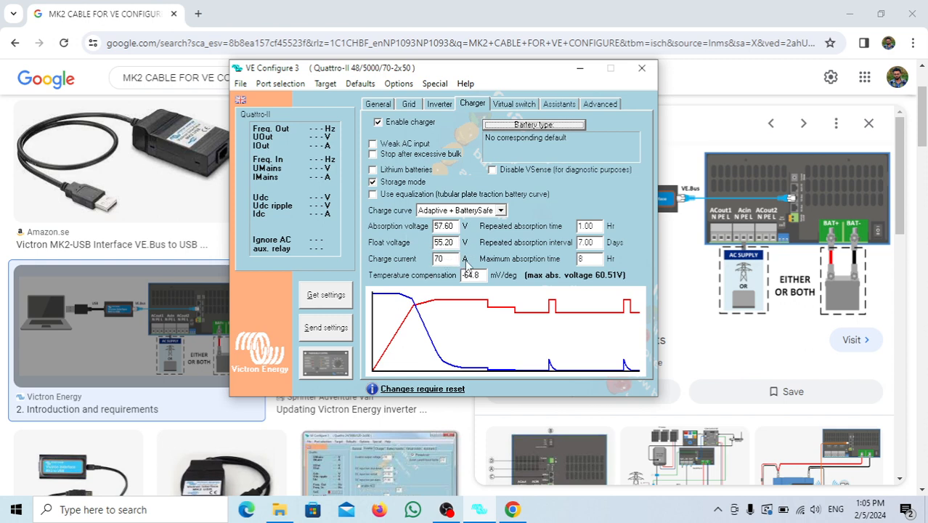
# Try to set the charger's charge current to 150 A
pyautogui.moveTo(449, 259); pyautogui.dragTo(417, 258)
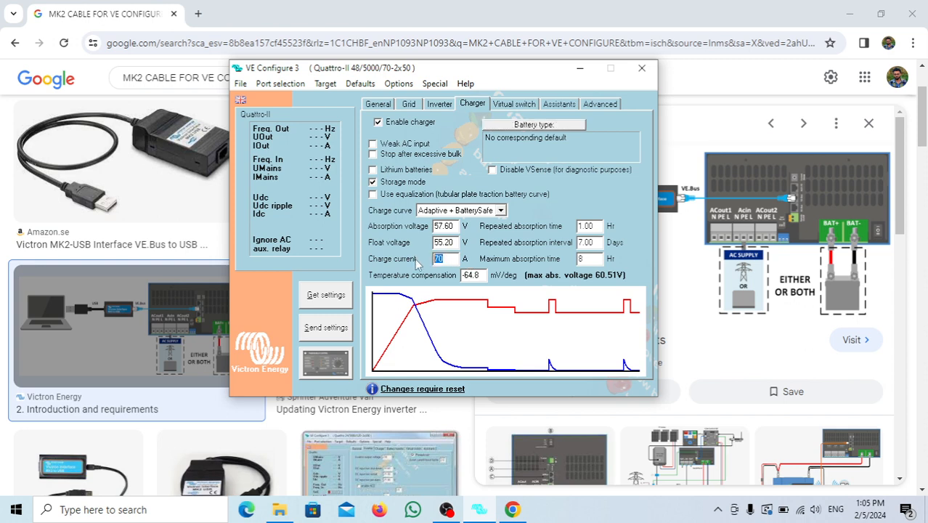
pyautogui.write('1')
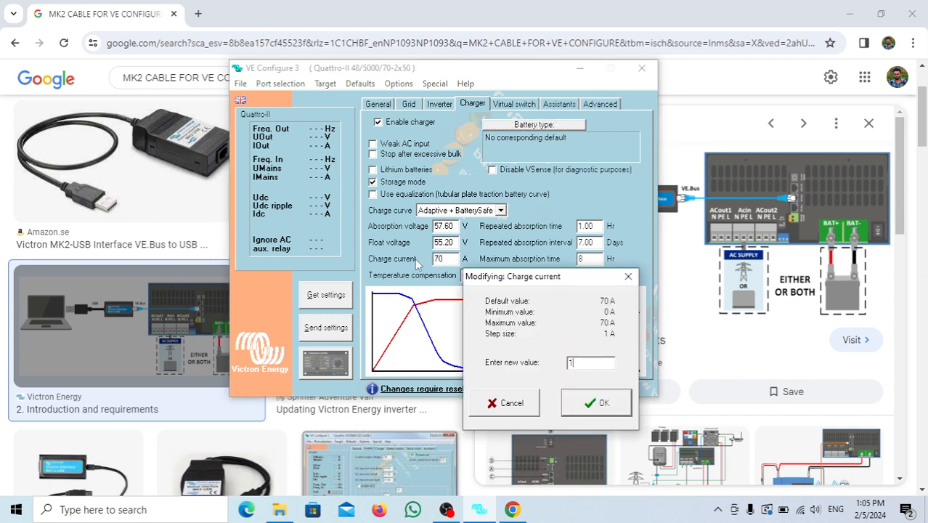
pyautogui.write('50')
pyautogui.click(592, 403)
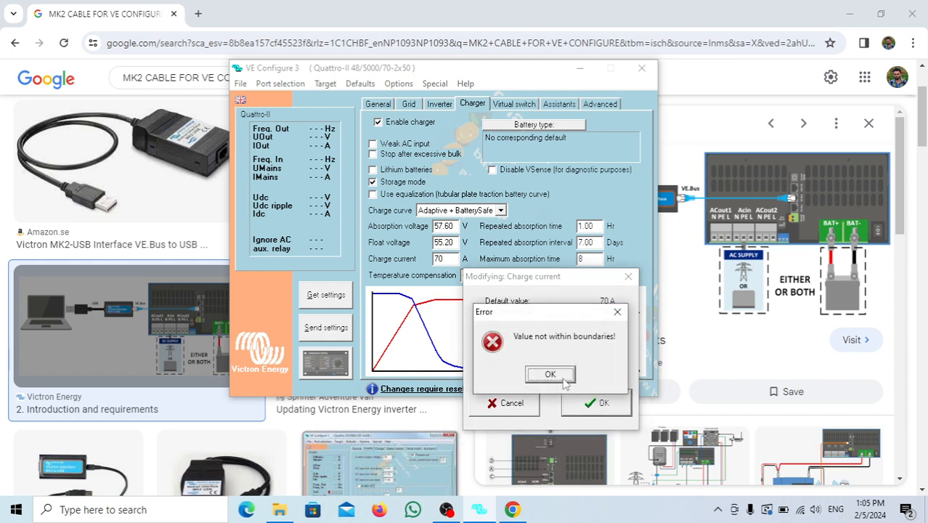
pyautogui.click(552, 375)
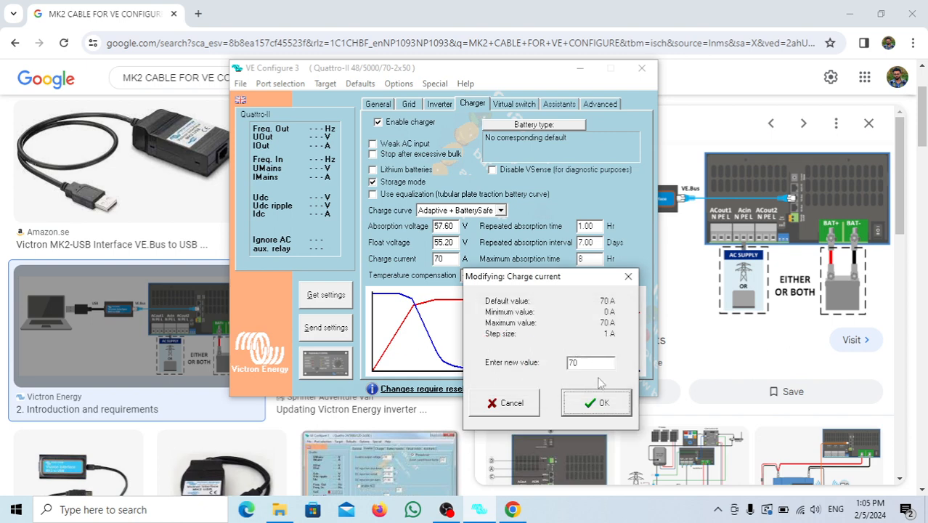
pyautogui.click(629, 276)
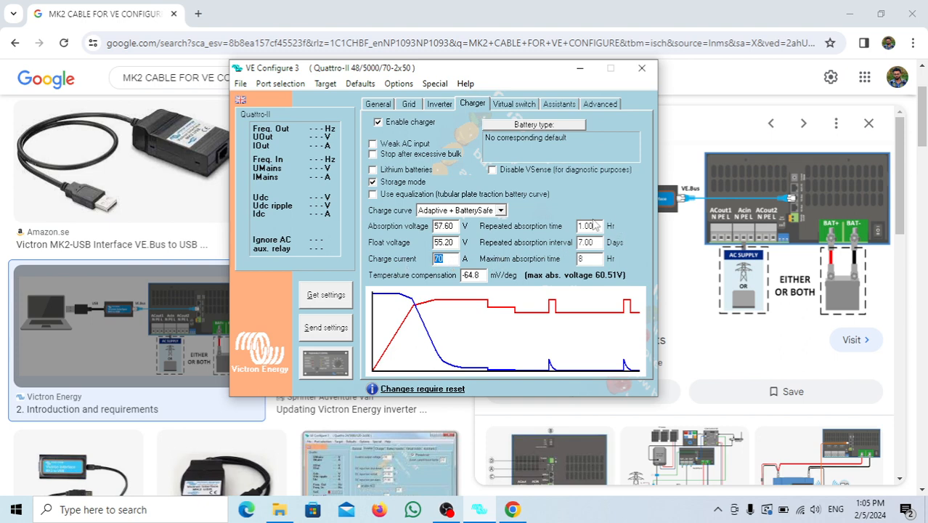
# Set the charger's repeated absorption time to 8 hours and its maximum absorption time to 6 hours
pyautogui.click(596, 225)
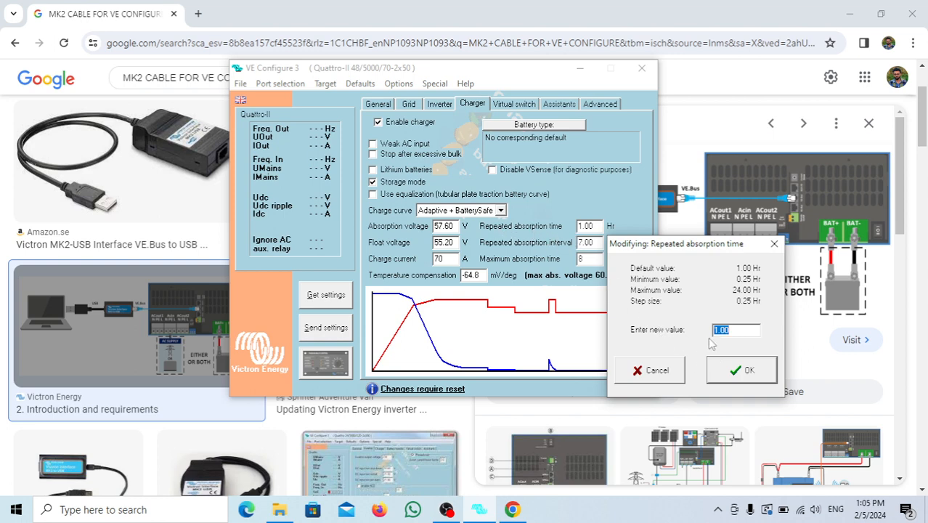
pyautogui.write('8')
pyautogui.click(743, 370)
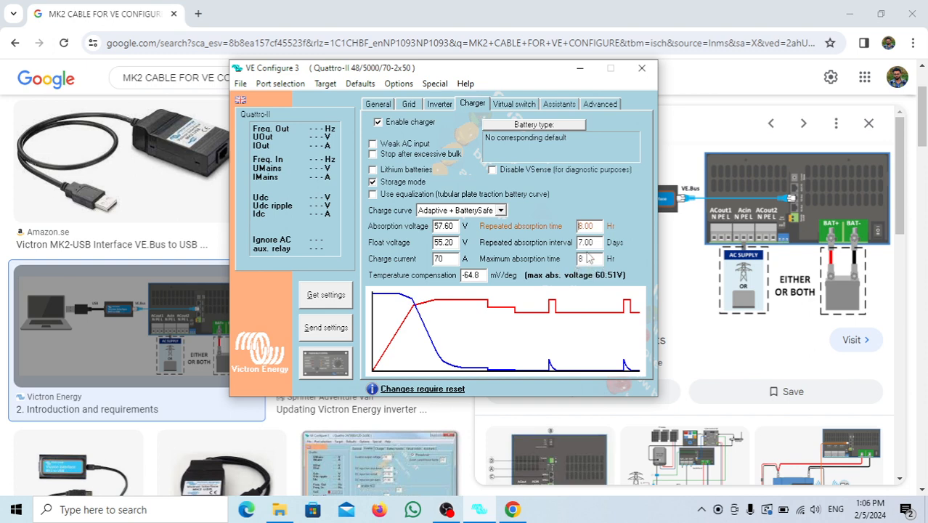
pyautogui.click(585, 260)
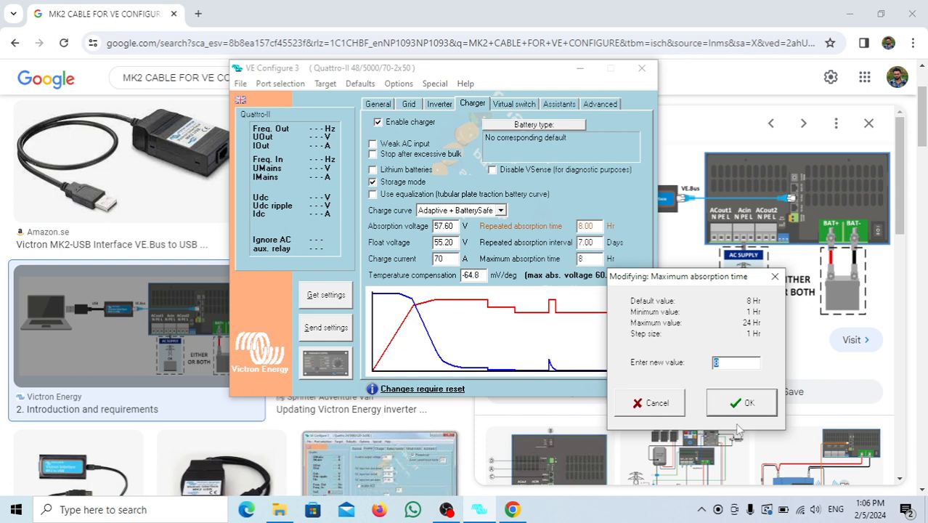
pyautogui.write('6')
pyautogui.click(737, 408)
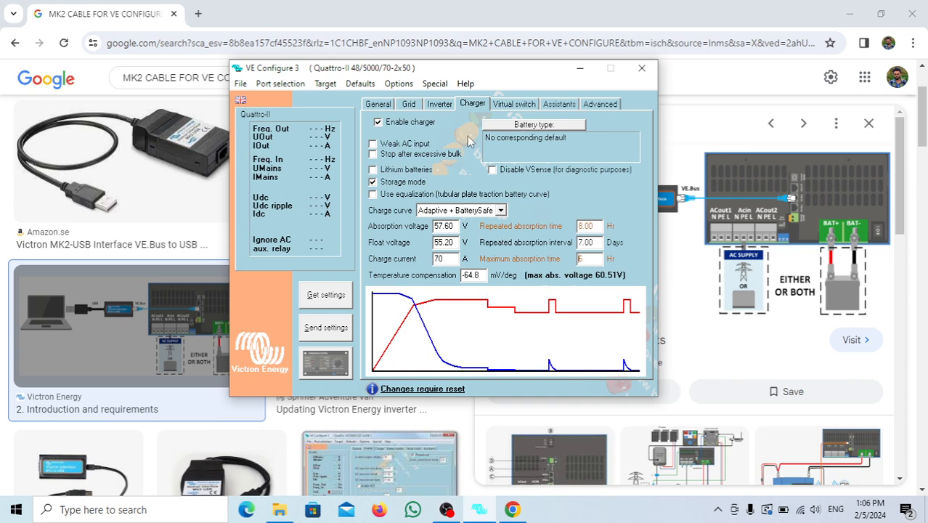
# Set the virtual switch usage to "Do not use VS"
pyautogui.click(508, 107)
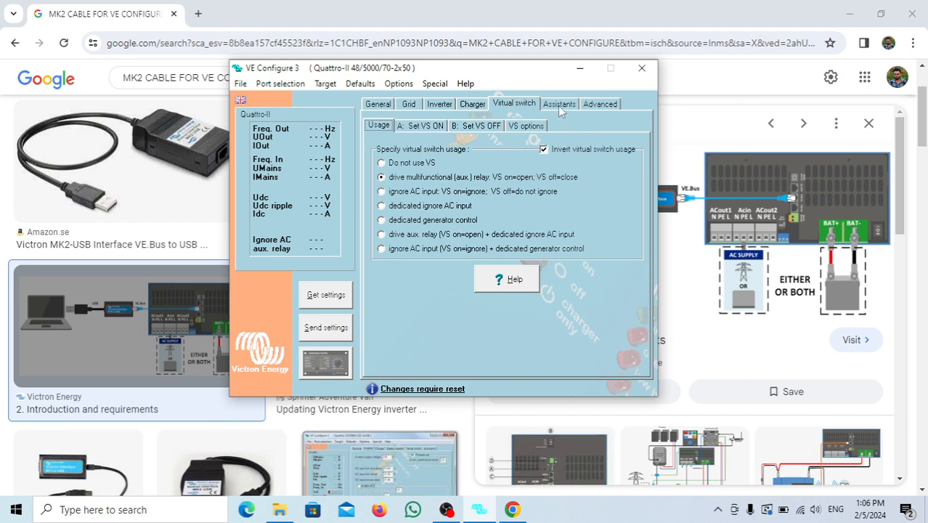
pyautogui.click(381, 163)
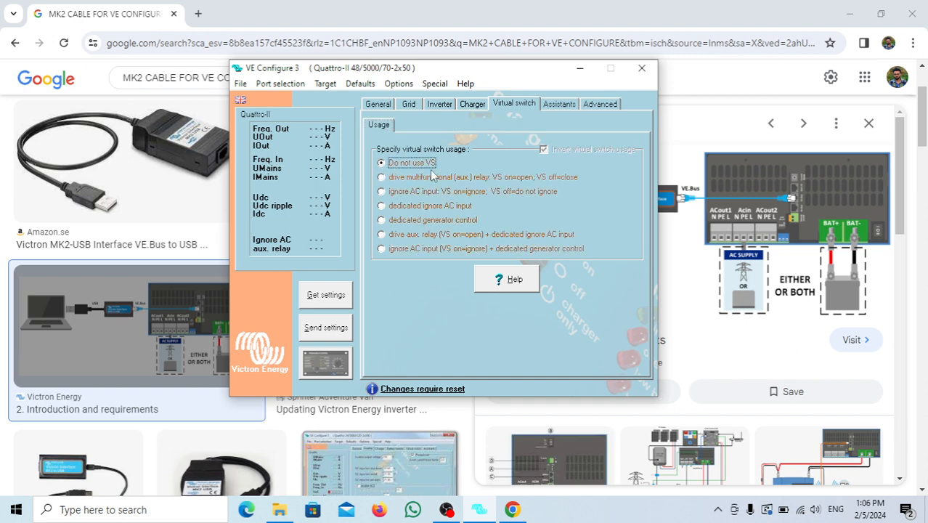
# Add the ESS (Energy Storage System) assistant to the assistant setup
pyautogui.click(558, 105)
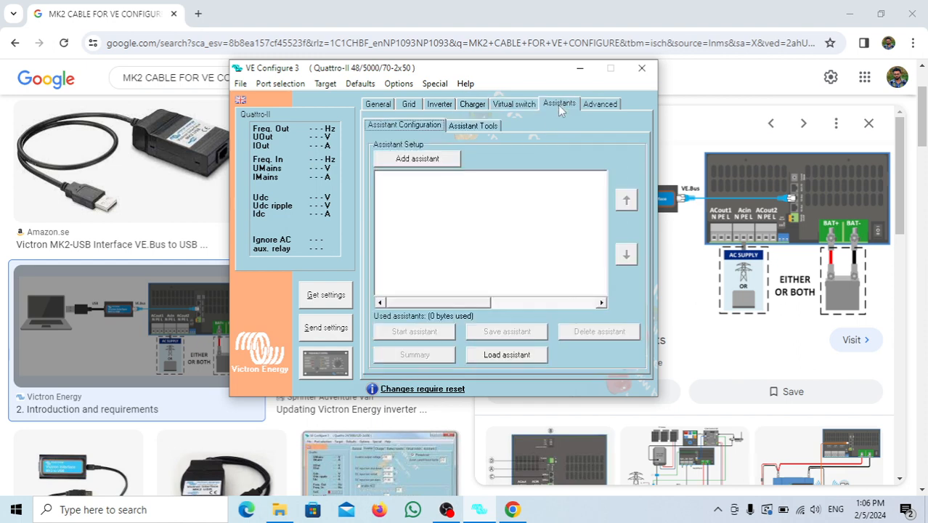
pyautogui.click(424, 160)
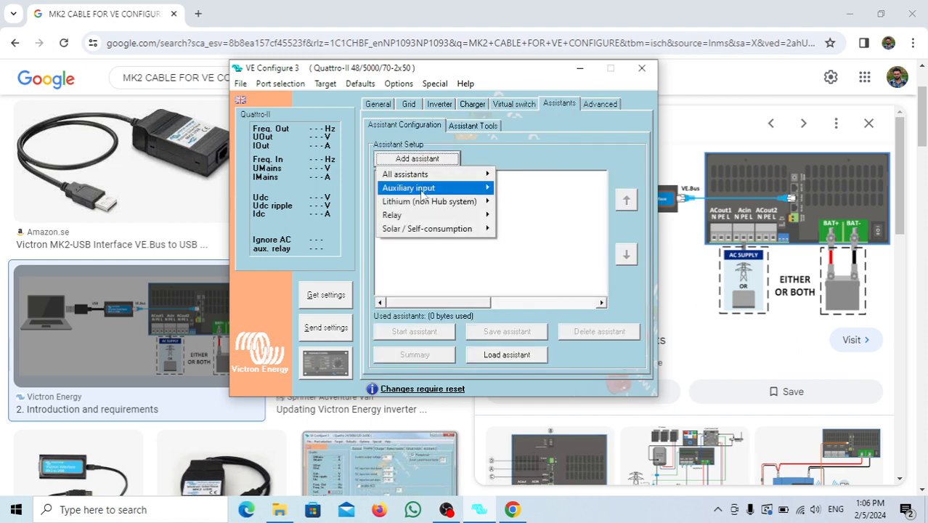
pyautogui.moveTo(472, 182)
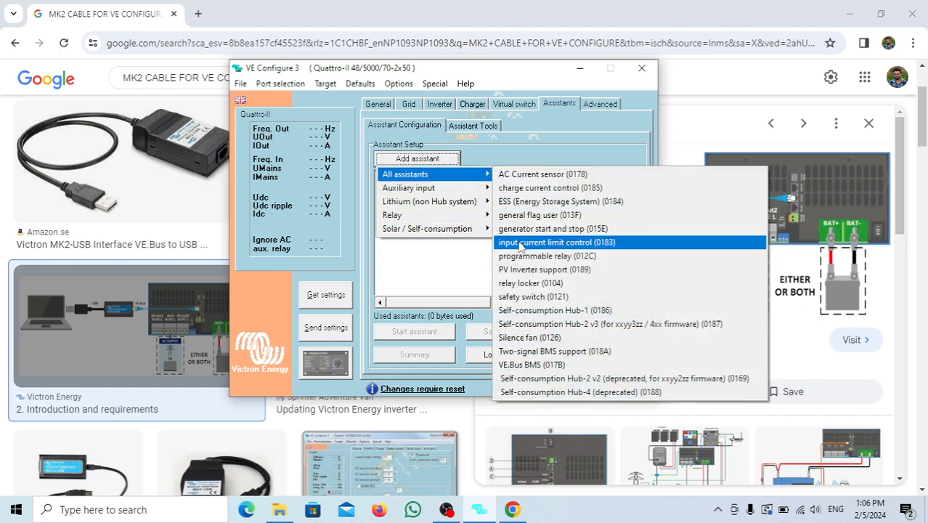
pyautogui.click(533, 202)
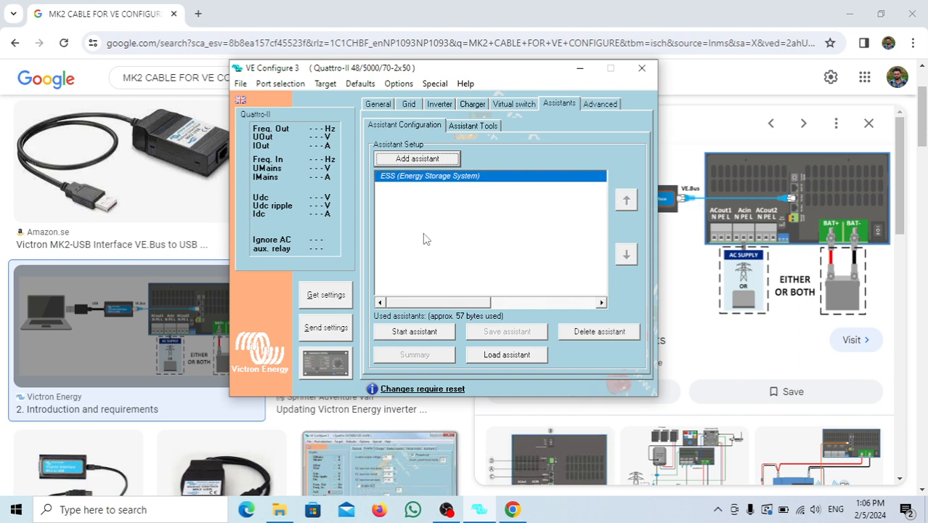
# Start the ESS assistant and select the Gel or AGM battery option as its battery system
pyautogui.click(413, 332)
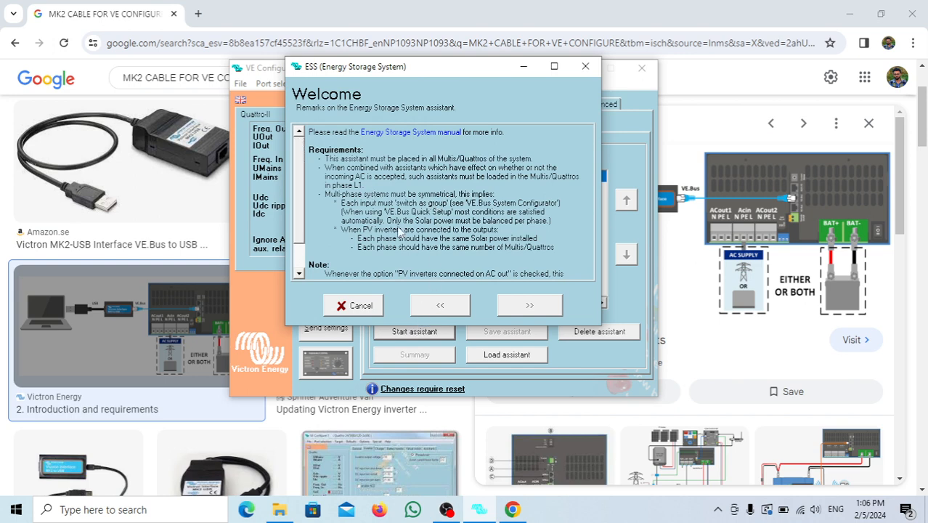
pyautogui.scroll(-1, 404, 234)
pyautogui.scroll(-1, 404, 234)
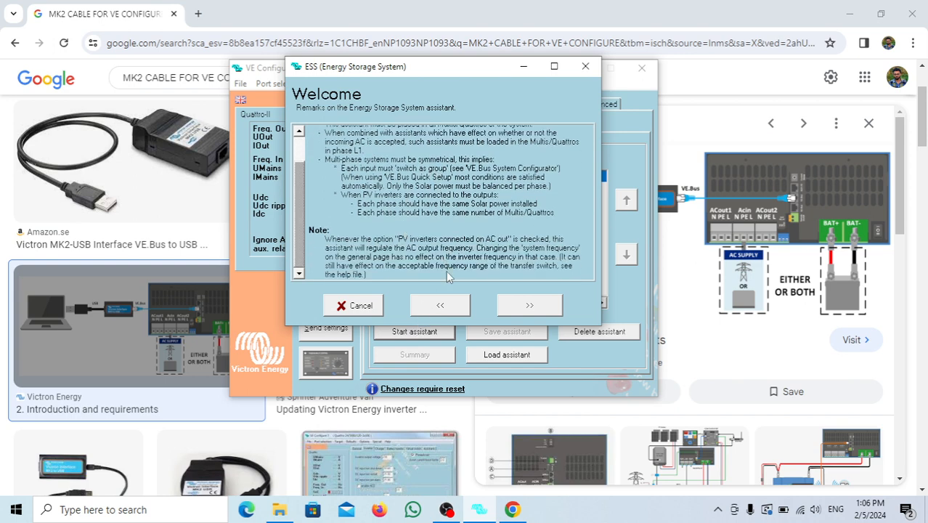
pyautogui.scroll(1, 442, 263)
pyautogui.scroll(-1, 439, 259)
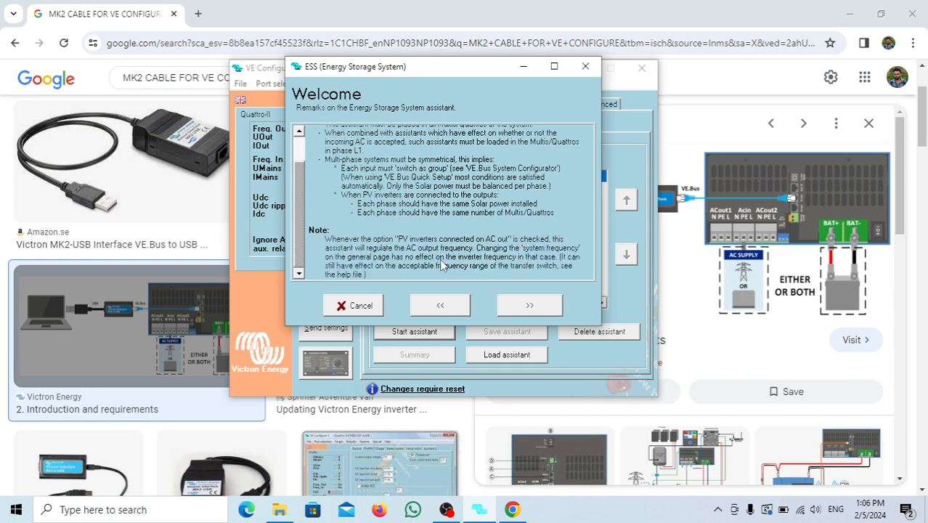
pyautogui.click(524, 305)
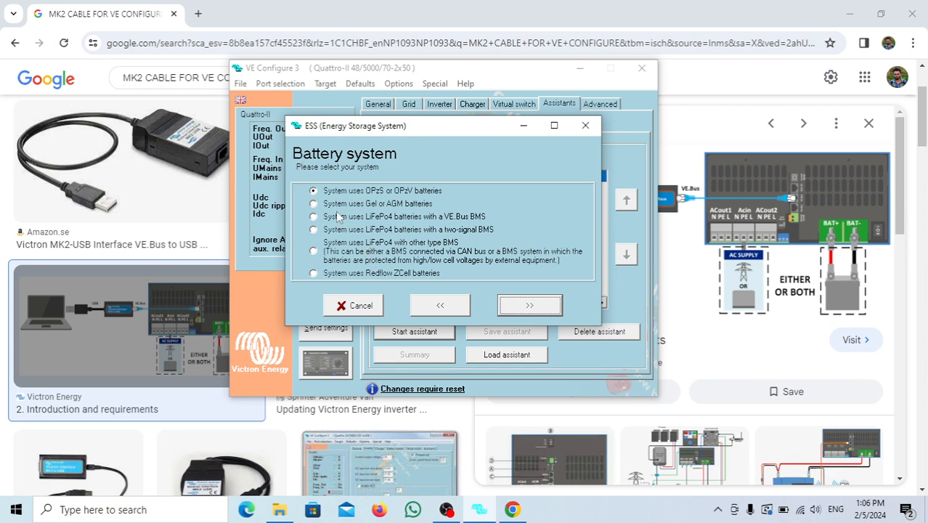
pyautogui.click(315, 206)
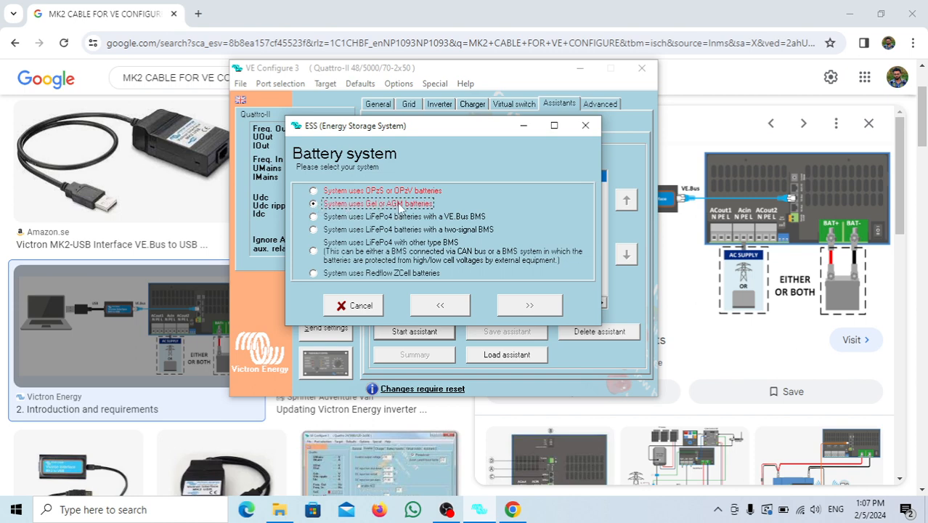
pyautogui.click(533, 304)
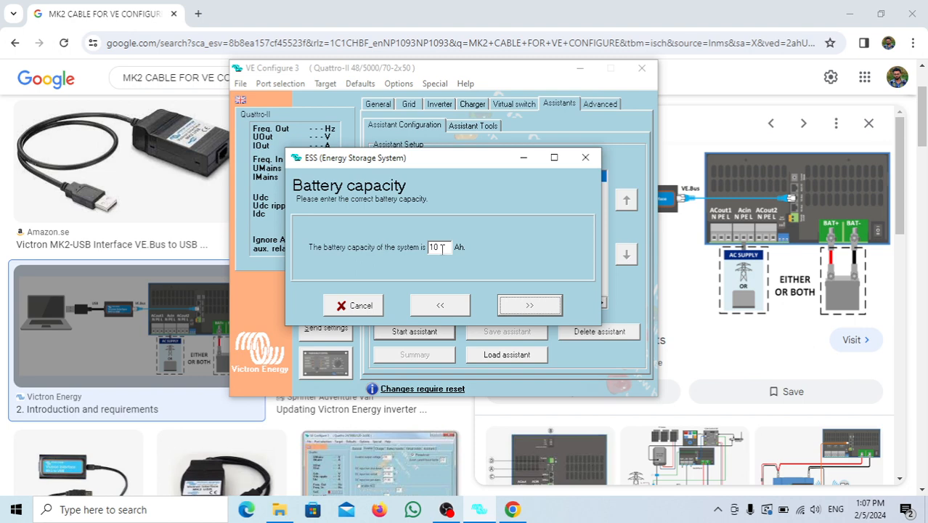
# Set the system's battery capacity to 500 Ah in the ESS assistant
pyautogui.moveTo(441, 249); pyautogui.dragTo(405, 243)
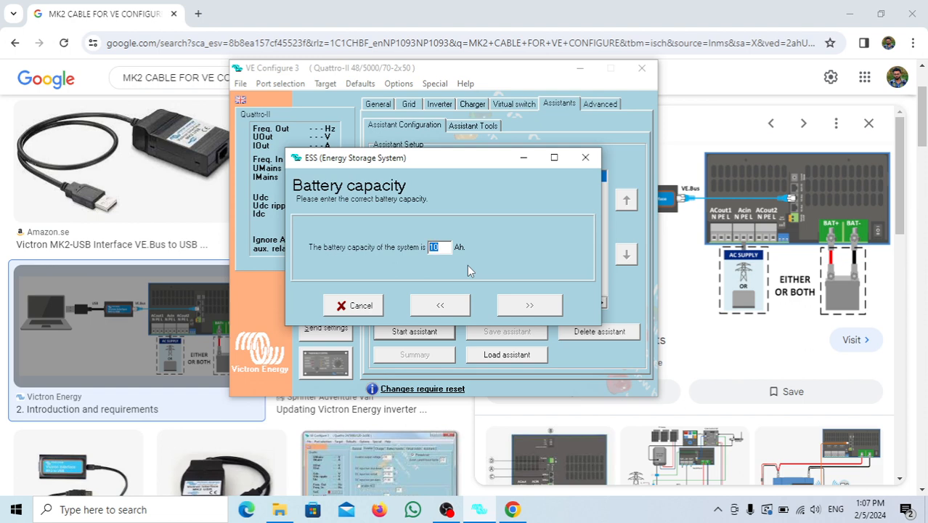
pyautogui.write('500')
pyautogui.click(530, 307)
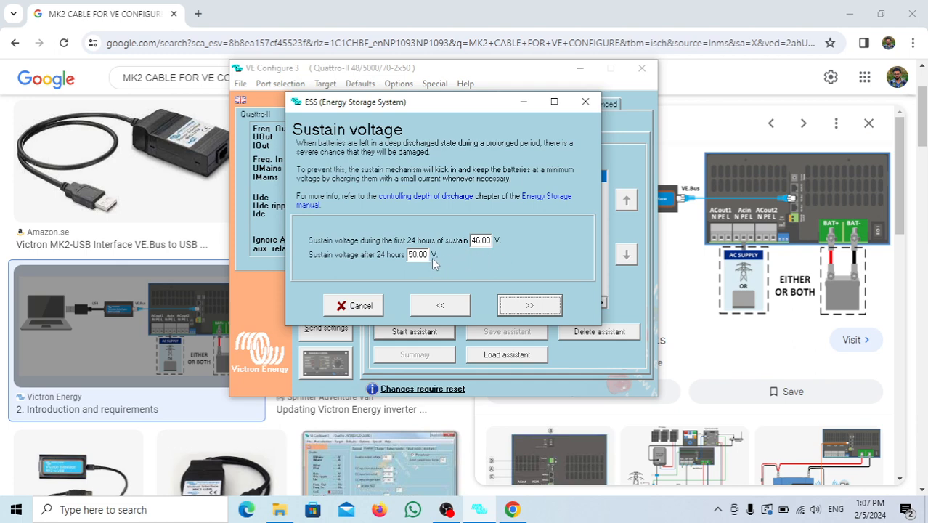
# Accept the ESS assistant's preset sustain voltages, dynamic cut-off values and restart offset
pyautogui.click(518, 304)
pyautogui.scroll(-1, 403, 255)
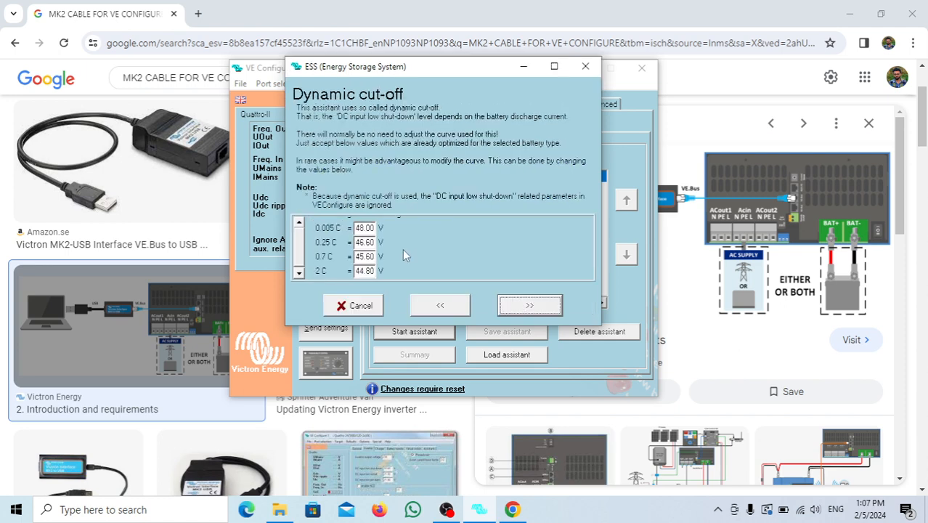
pyautogui.scroll(1, 376, 272)
pyautogui.scroll(-1, 346, 267)
pyautogui.scroll(1, 338, 262)
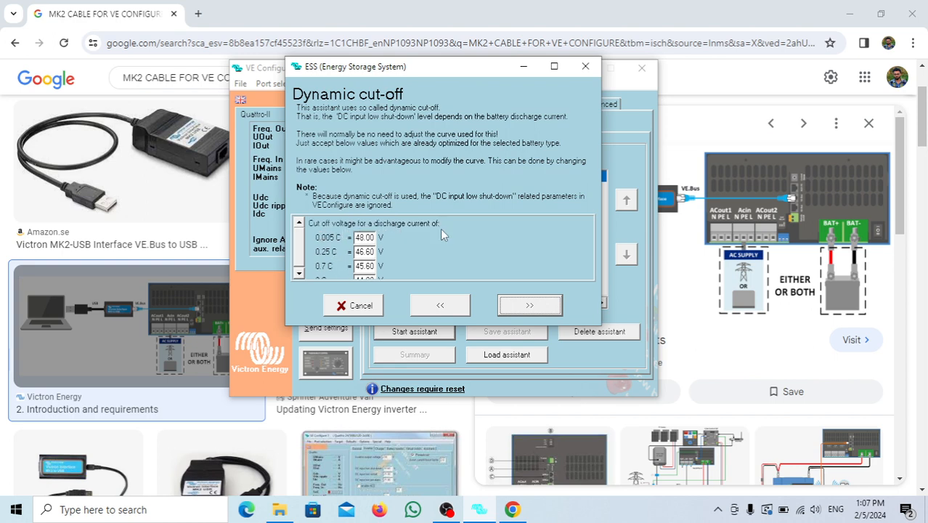
pyautogui.scroll(-1, 372, 252)
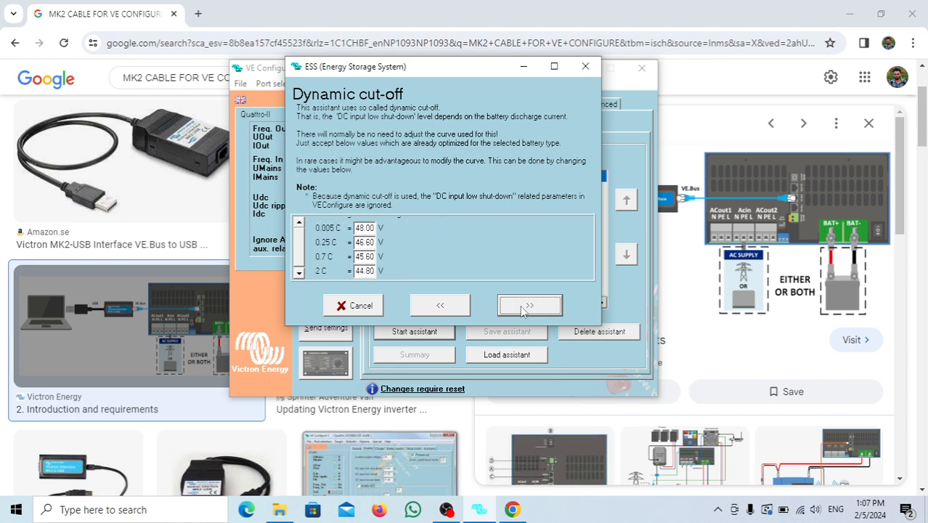
pyautogui.click(522, 308)
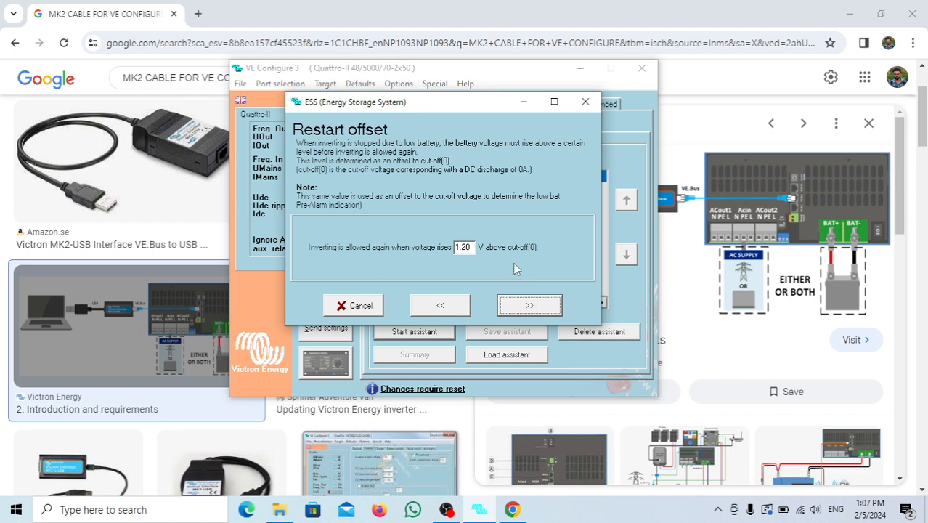
pyautogui.click(522, 305)
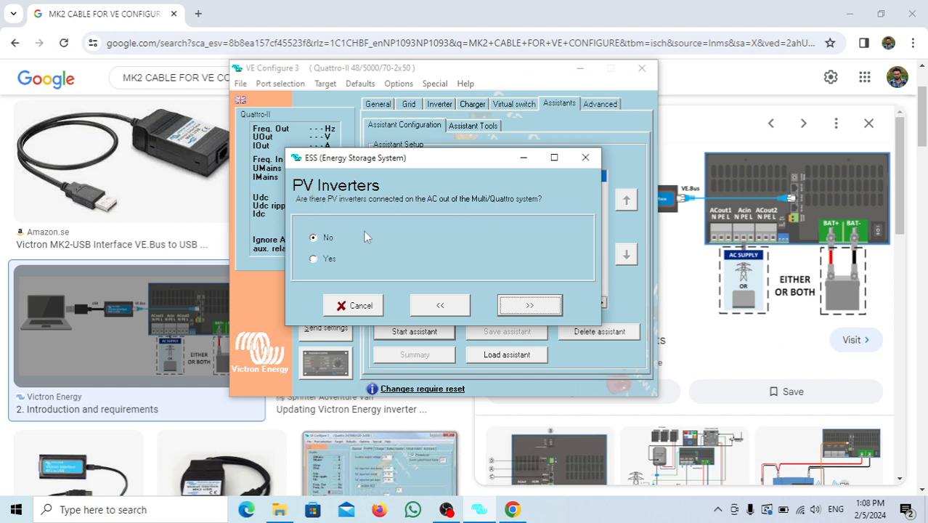
# Answer No to PV inverters connected on the AC out and complete the ESS assistant
pyautogui.click(327, 242)
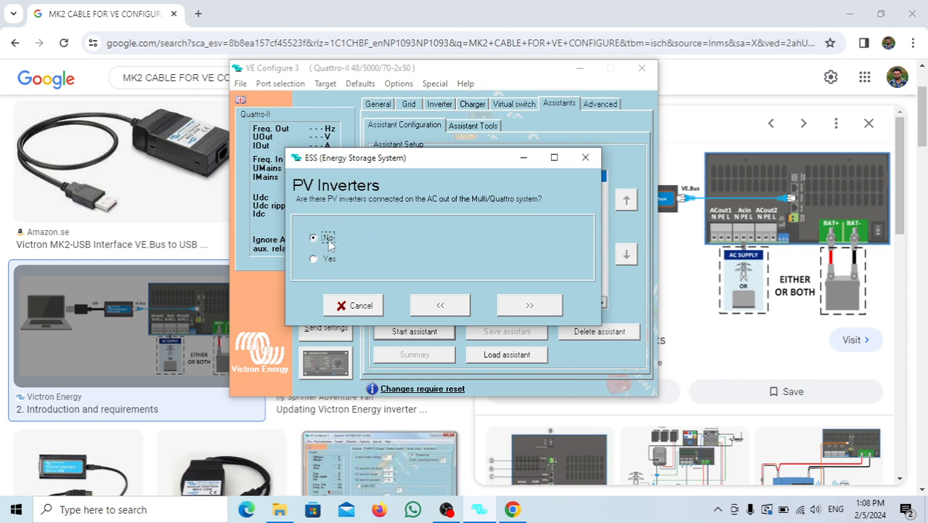
pyautogui.click(530, 307)
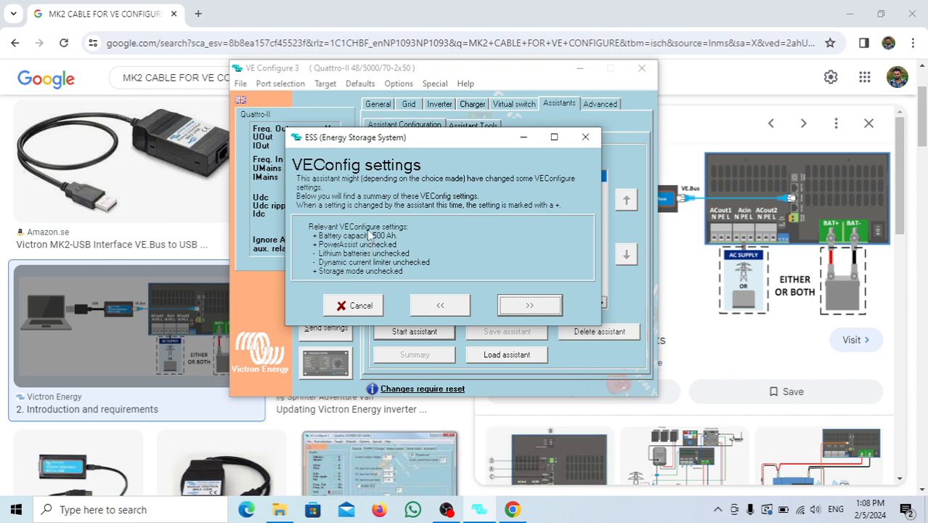
pyautogui.click(531, 307)
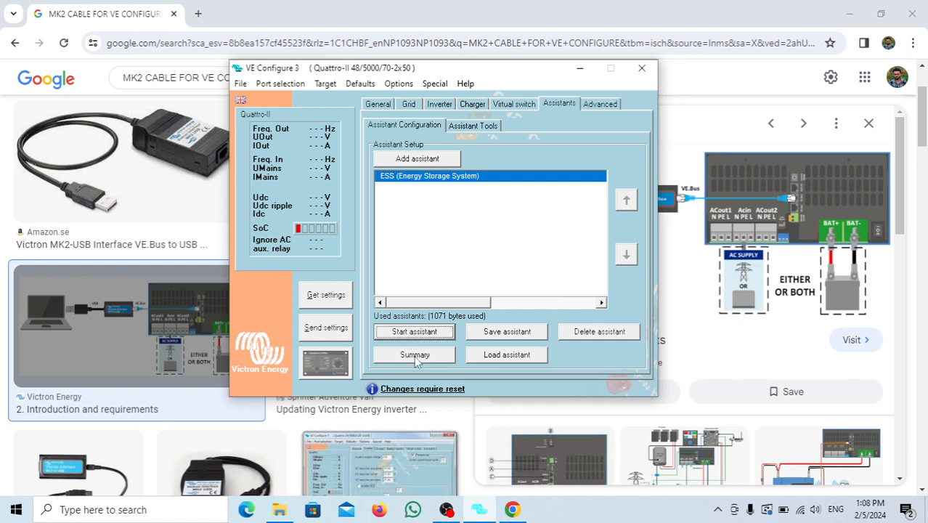
# Review the summary of the configured ESS assistant and close it
pyautogui.click(414, 355)
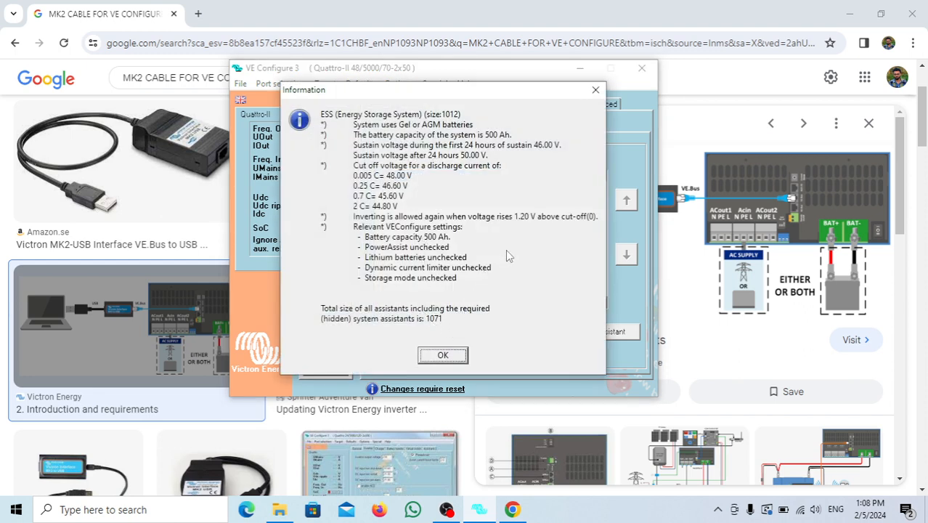
pyautogui.click(442, 356)
pyautogui.click(595, 89)
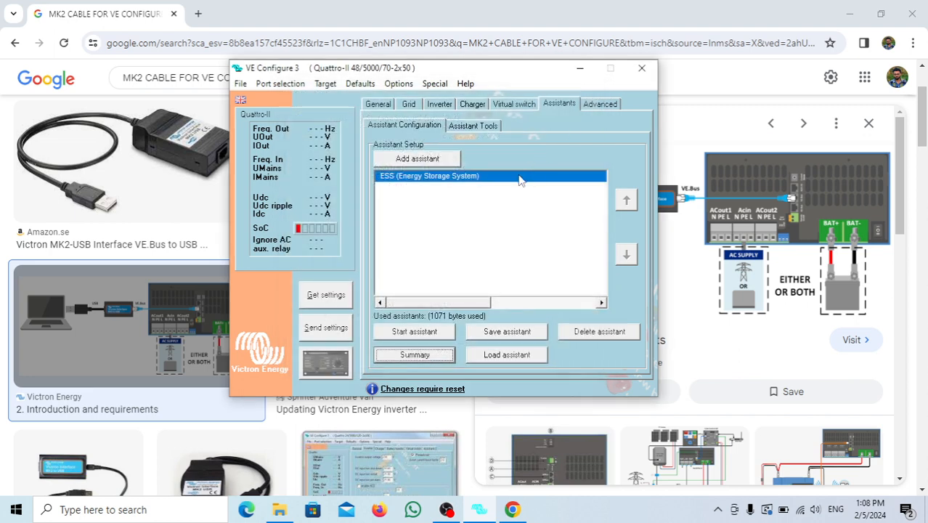
# Switch to Chrome, open the VRM Portal in a new tab and view the Study Square Gyaneshwor installation's dashboard
pyautogui.moveTo(510, 68); pyautogui.dragTo(506, 136)
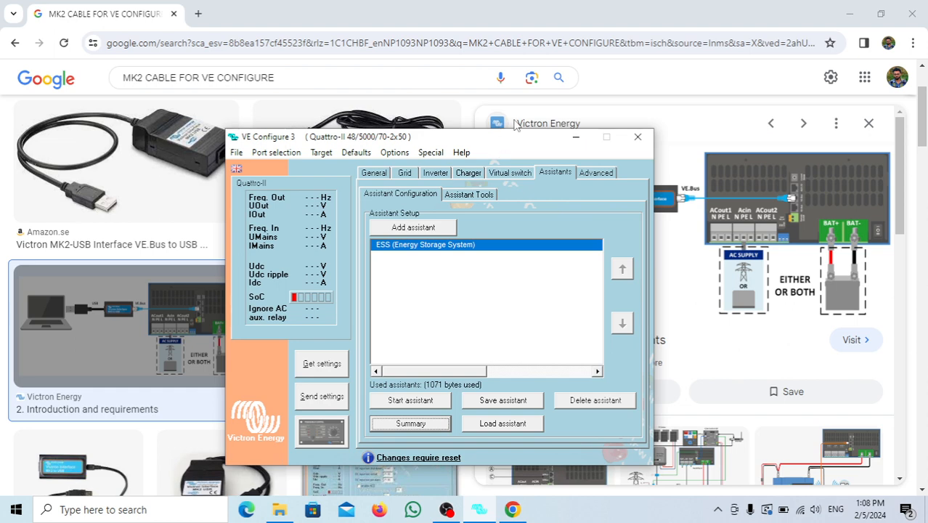
pyautogui.click(197, 14)
pyautogui.click(197, 14)
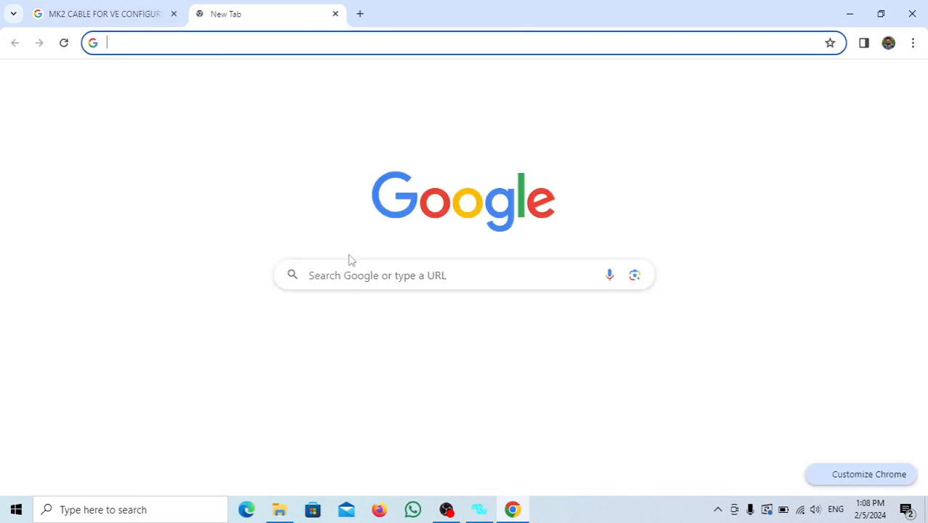
pyautogui.click(315, 343)
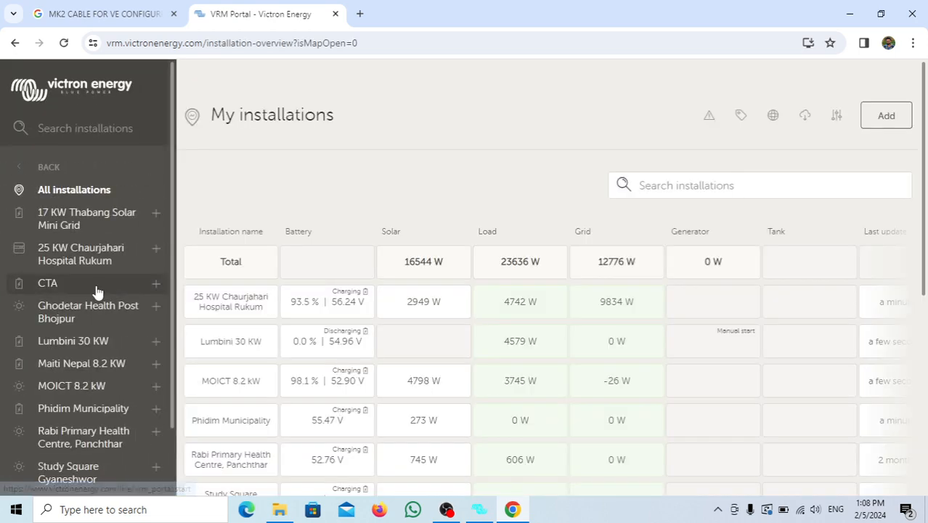
pyautogui.scroll(-2, 96, 291)
pyautogui.click(73, 397)
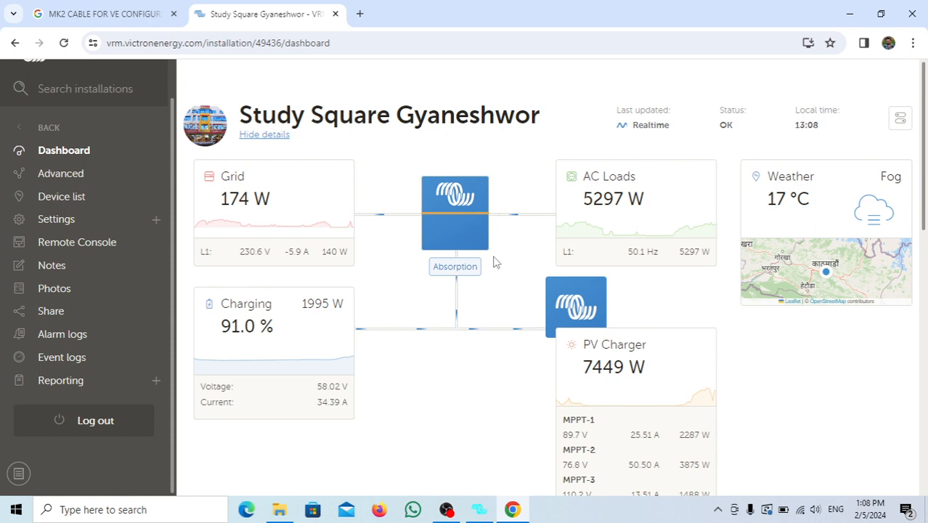
pyautogui.scroll(-1, 573, 330)
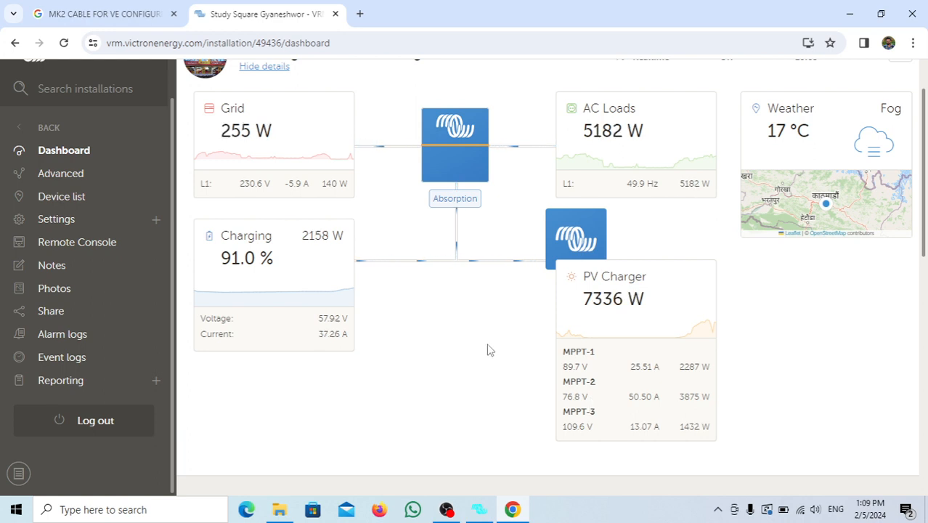
pyautogui.scroll(1, 487, 348)
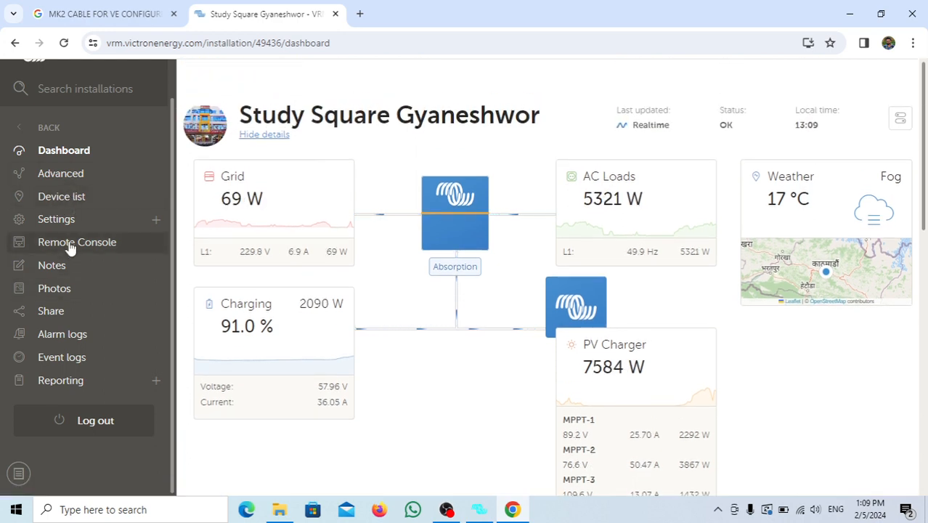
# Open the installation's Remote Console, acknowledge the notifications and bring up the device list
pyautogui.click(68, 243)
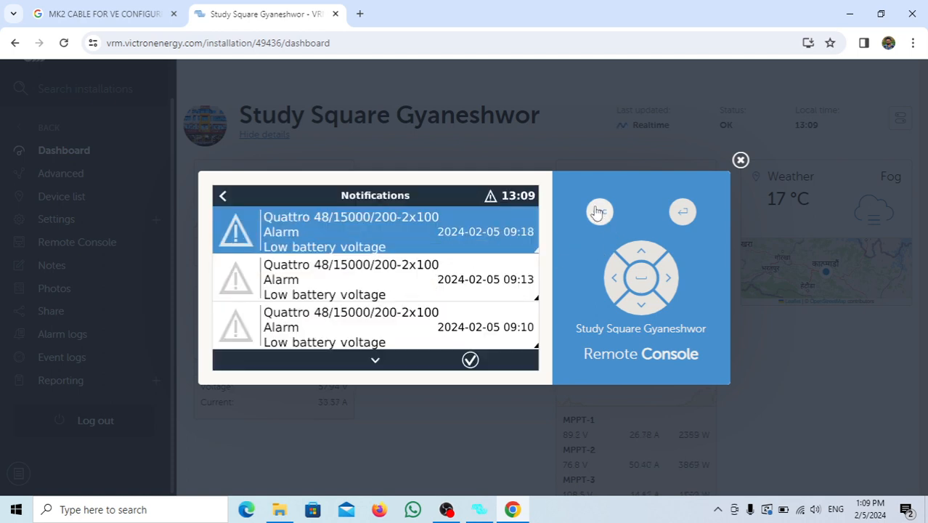
pyautogui.click(684, 214)
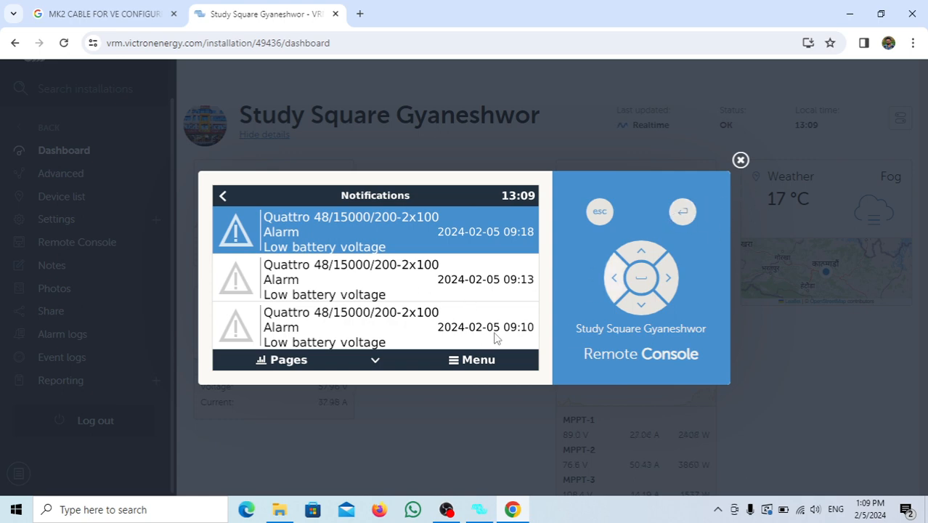
pyautogui.click(458, 360)
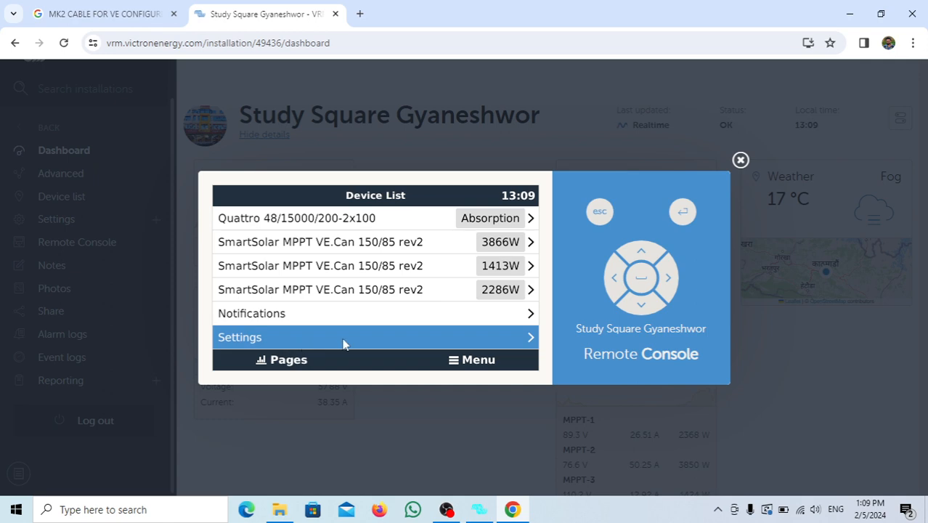
# Open the ESS settings in the Remote Console and check the available ESS modes without changing the selection
pyautogui.click(497, 339)
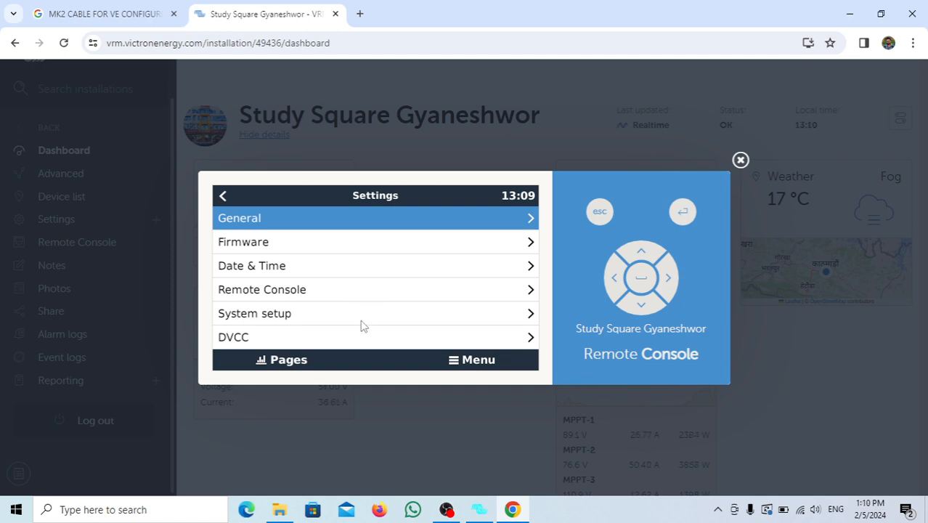
pyautogui.click(641, 306)
pyautogui.click(641, 307)
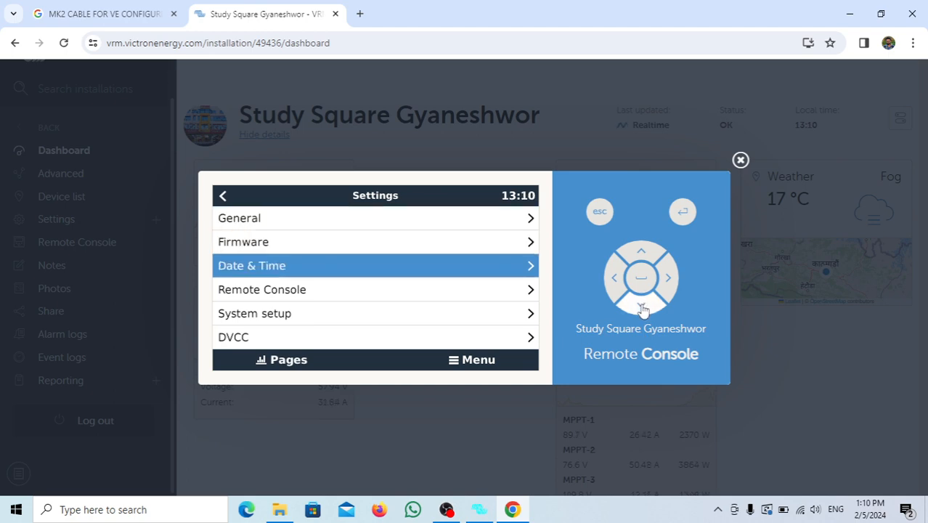
pyautogui.click(641, 307)
pyautogui.click(641, 308)
pyautogui.click(641, 307)
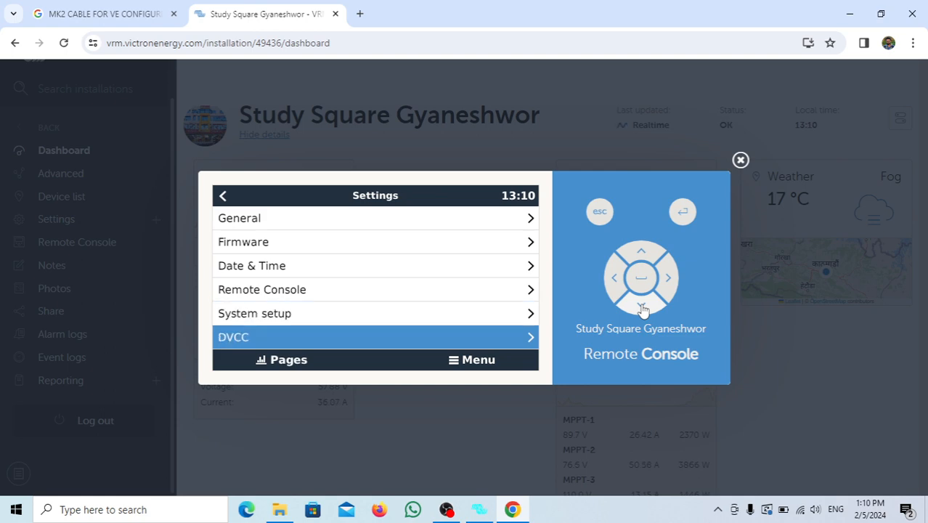
pyautogui.click(642, 308)
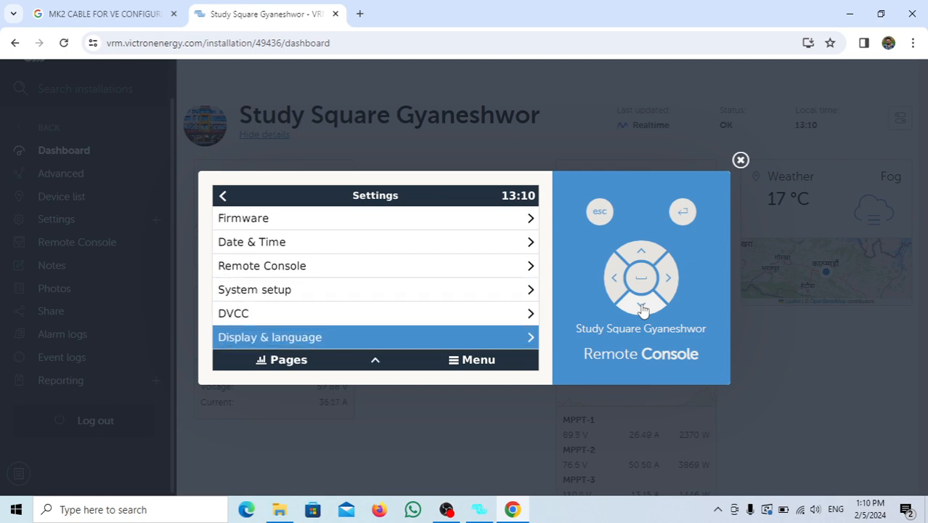
pyautogui.click(641, 308)
pyautogui.click(642, 307)
pyautogui.click(642, 308)
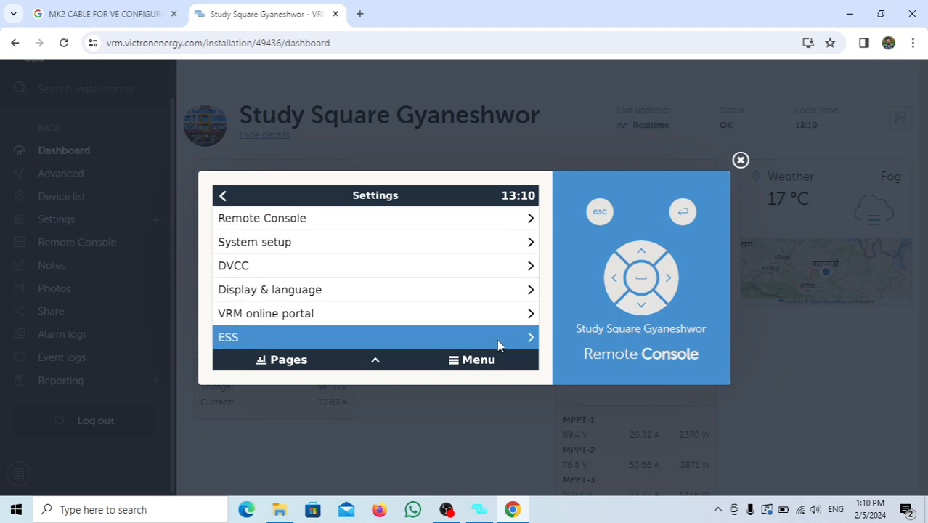
pyautogui.click(368, 345)
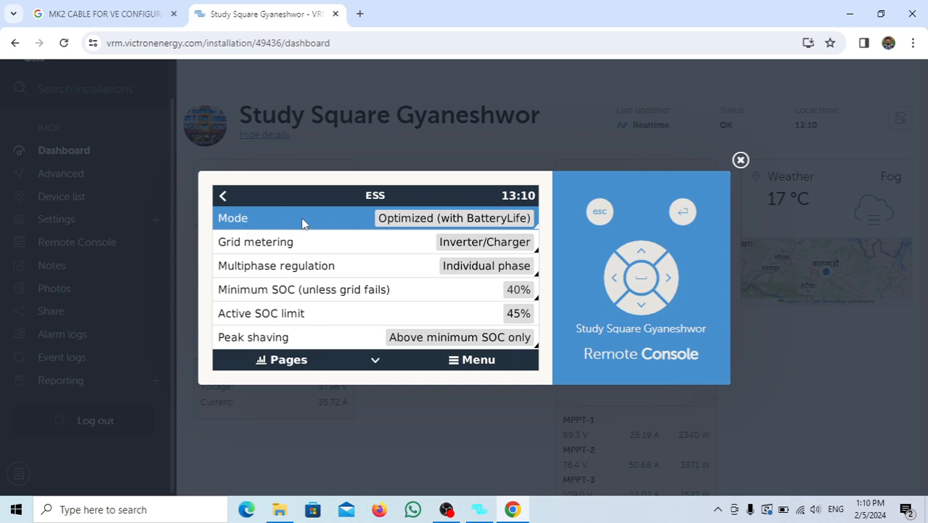
pyautogui.click(303, 220)
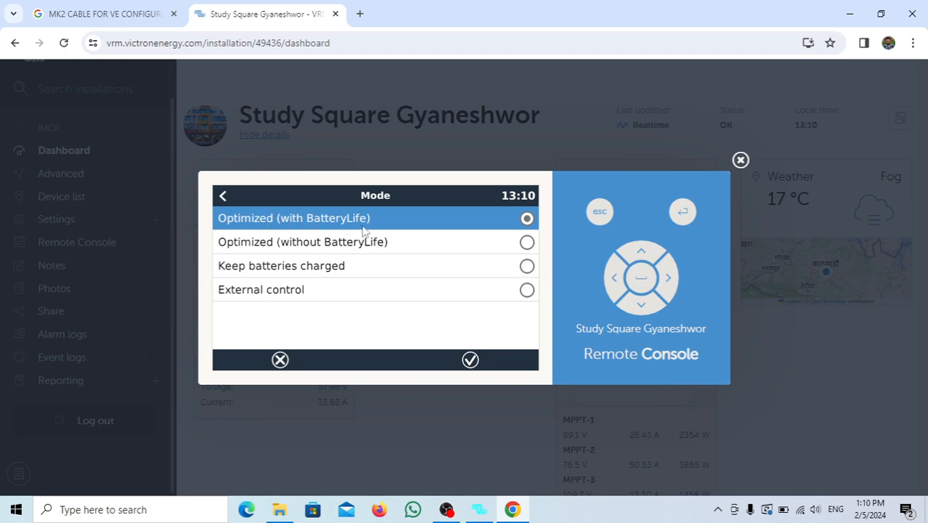
pyautogui.click(224, 197)
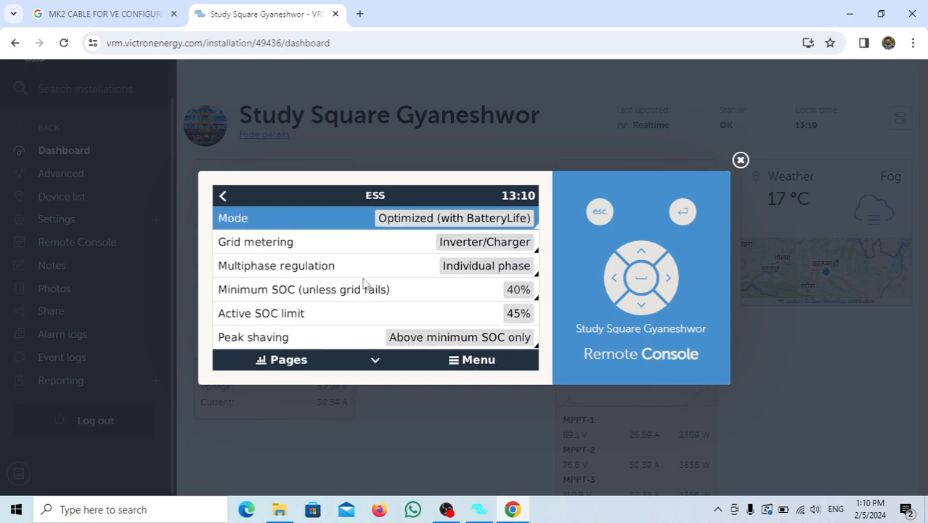
# Open the Grid metering options in the ESS settings and choose Inverter/Charger
pyautogui.click(321, 248)
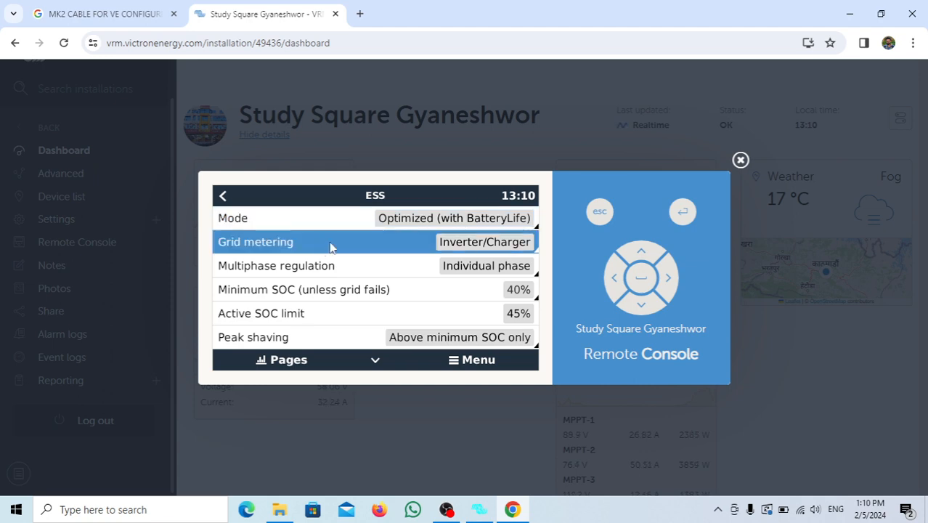
pyautogui.click(330, 247)
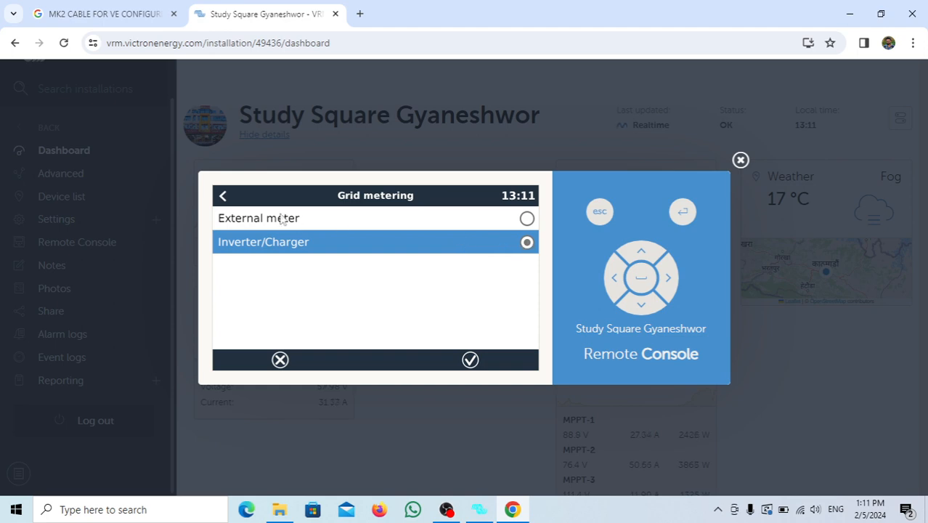
pyautogui.click(308, 250)
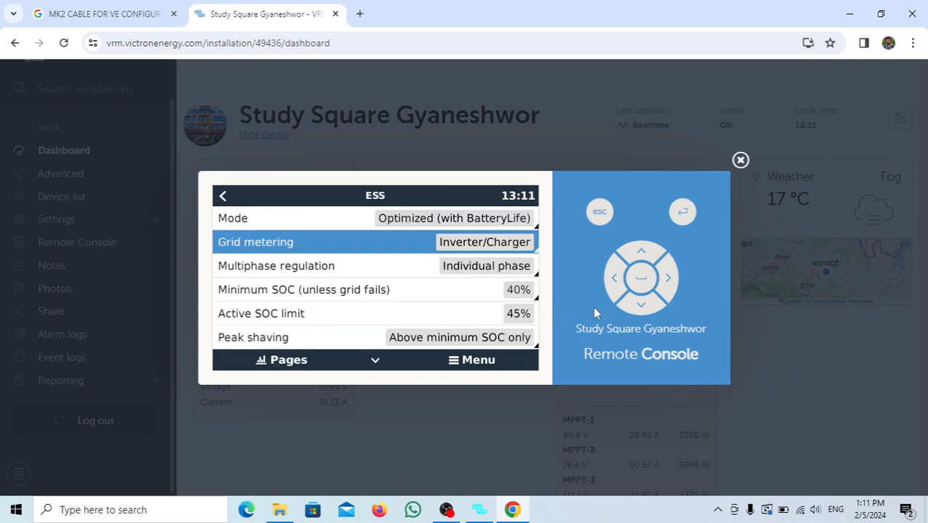
# Go through the ESS settings from Multiphase regulation down to Grid setpoint, including the SOC limits, peak shaving and charge and inverter power limits
pyautogui.click(642, 305)
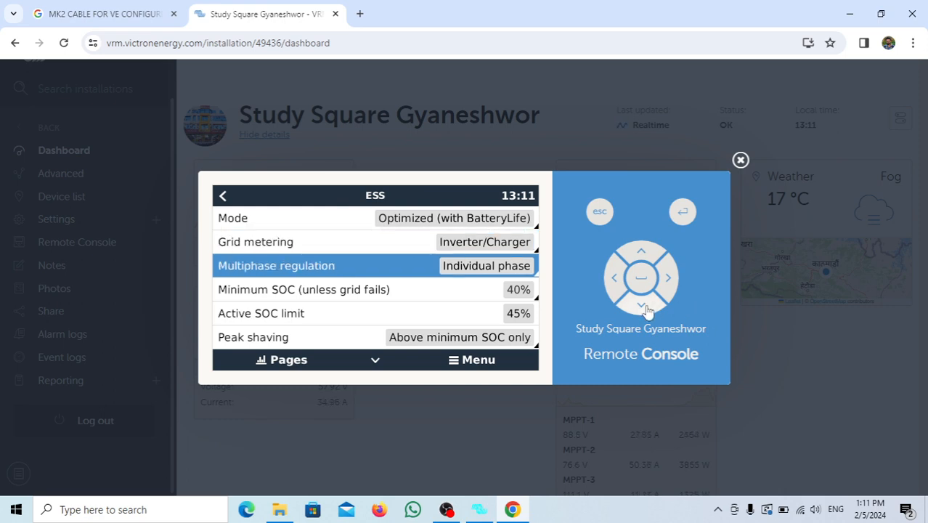
pyautogui.click(645, 308)
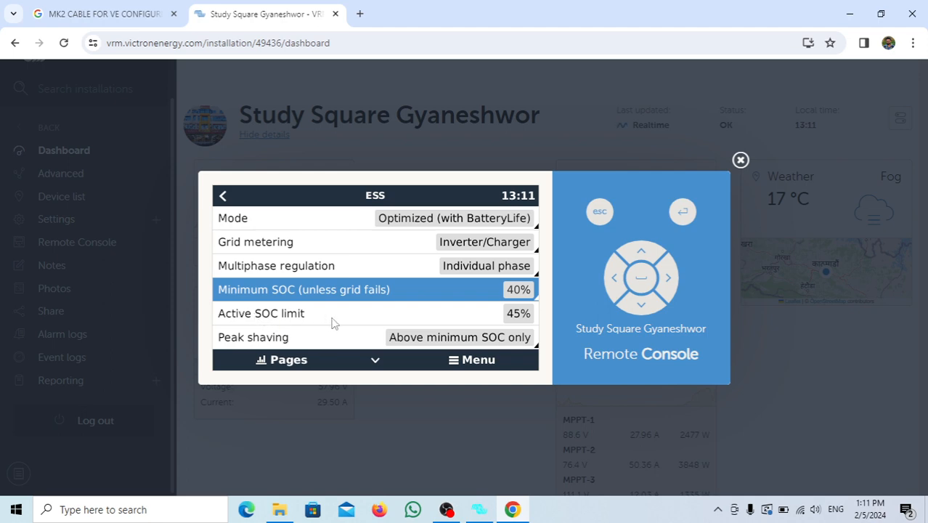
pyautogui.click(641, 307)
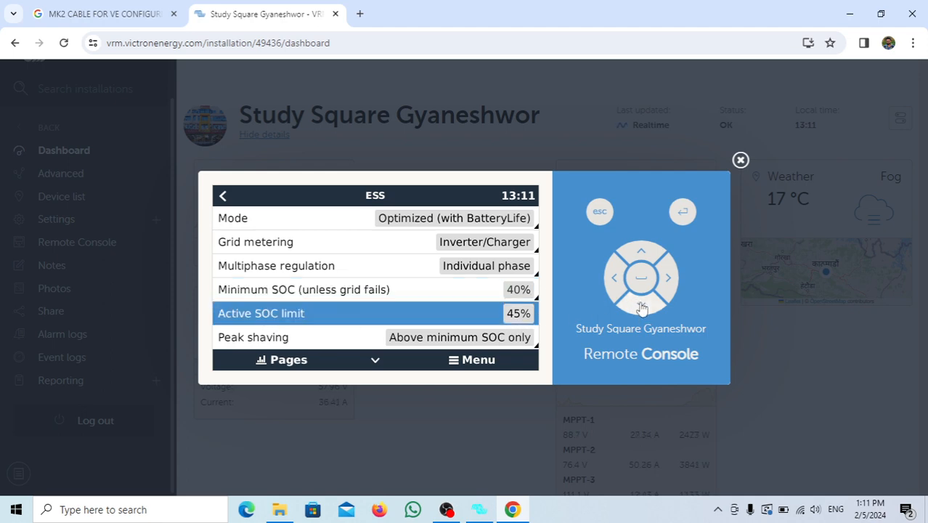
pyautogui.click(641, 308)
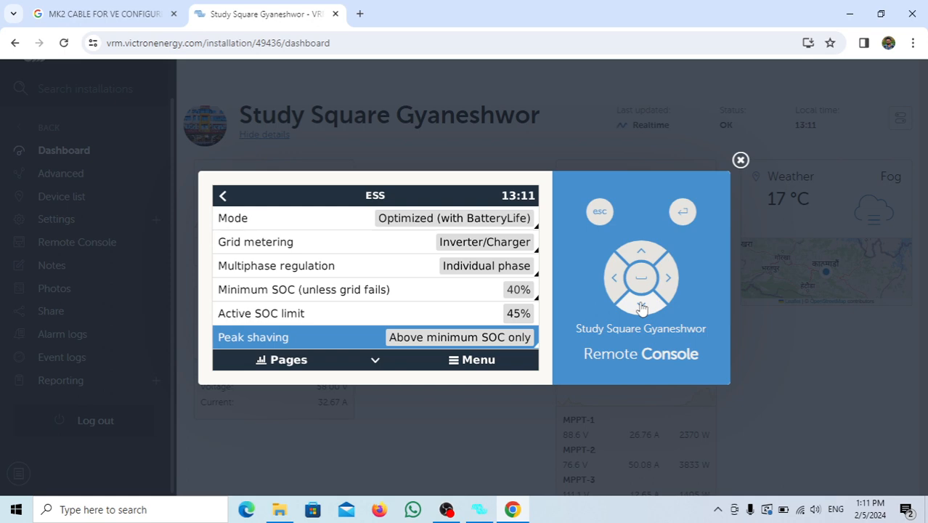
pyautogui.click(641, 308)
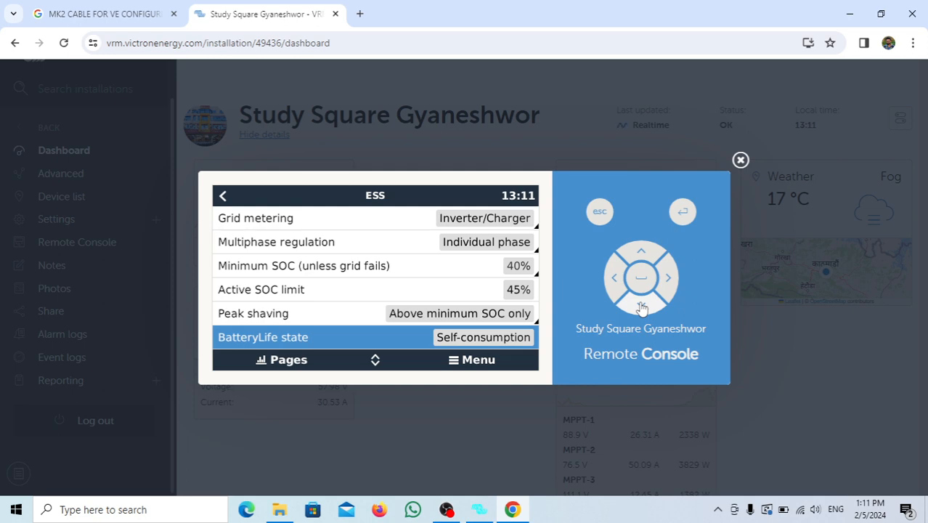
pyautogui.click(641, 308)
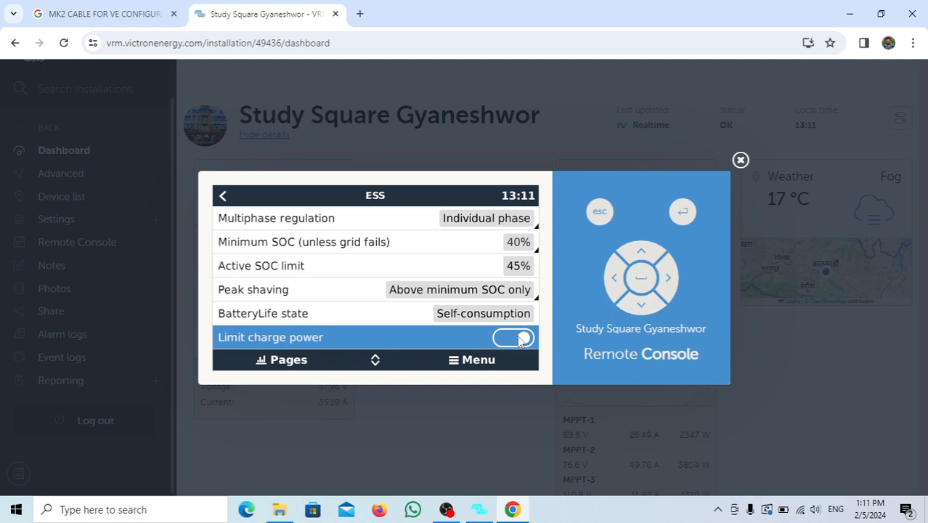
pyautogui.click(641, 306)
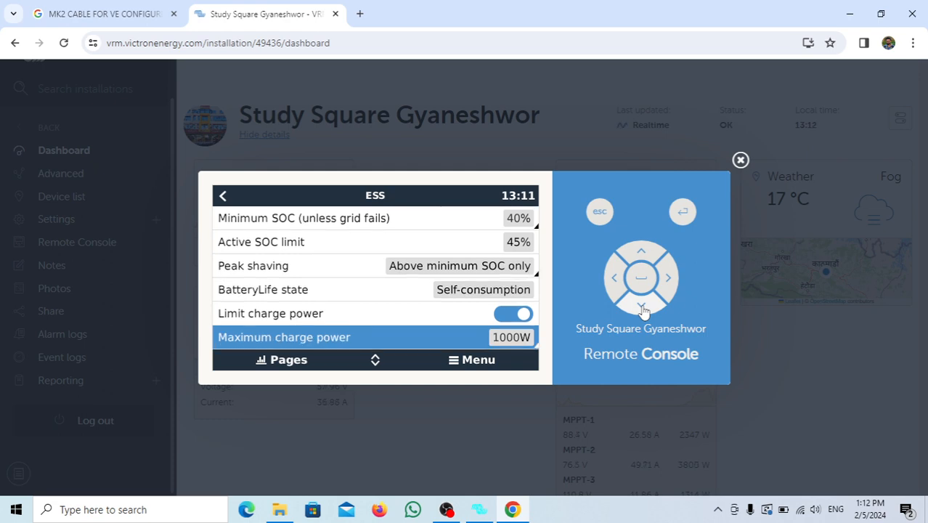
pyautogui.click(642, 307)
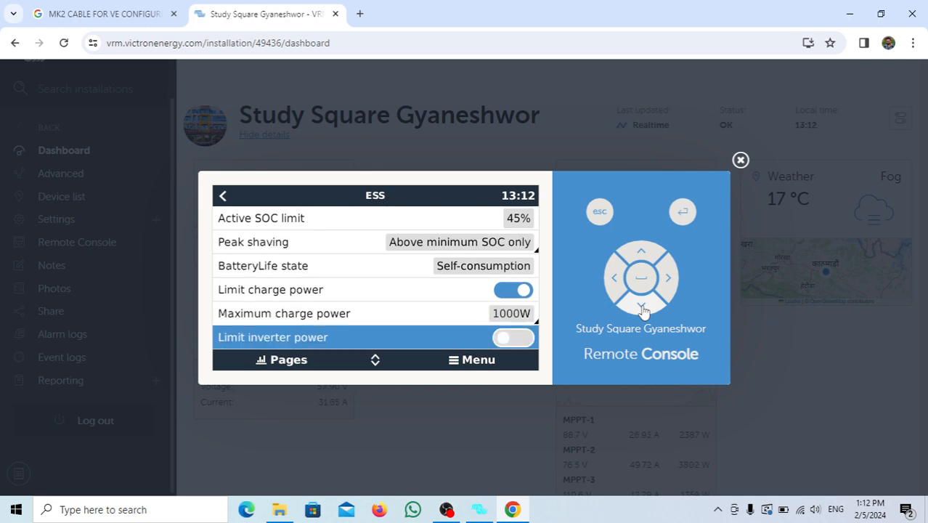
pyautogui.click(634, 311)
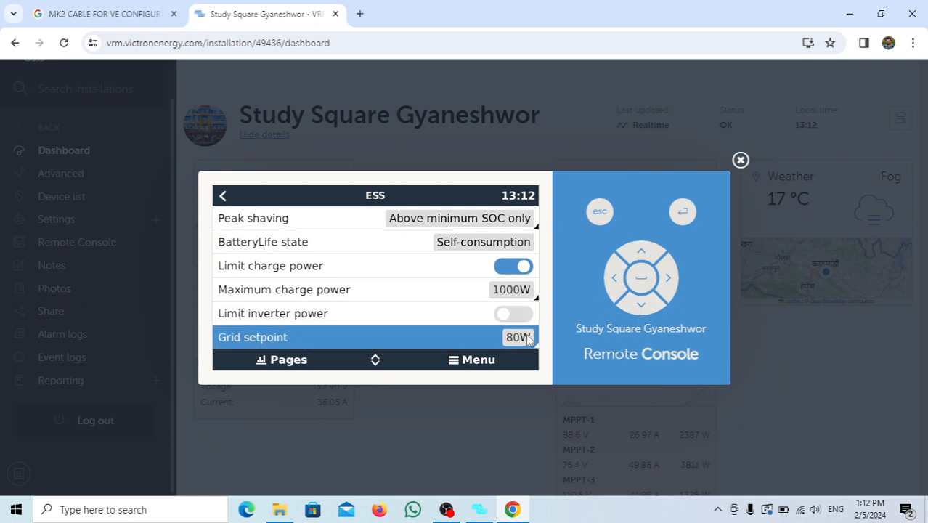
# Check the AC-coupled and DC-coupled PV options under Grid feed-in, and review the Scheduled charge levels entry in the ESS settings
pyautogui.click(642, 310)
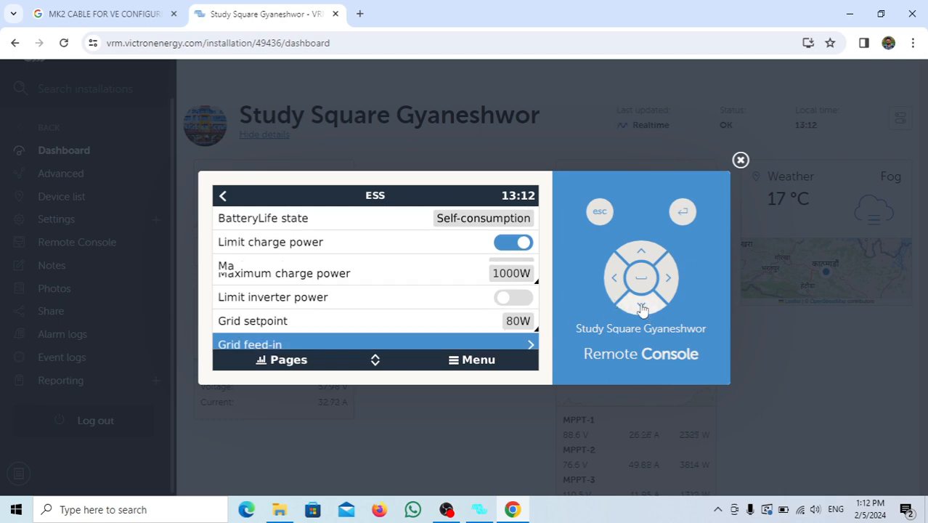
pyautogui.click(478, 338)
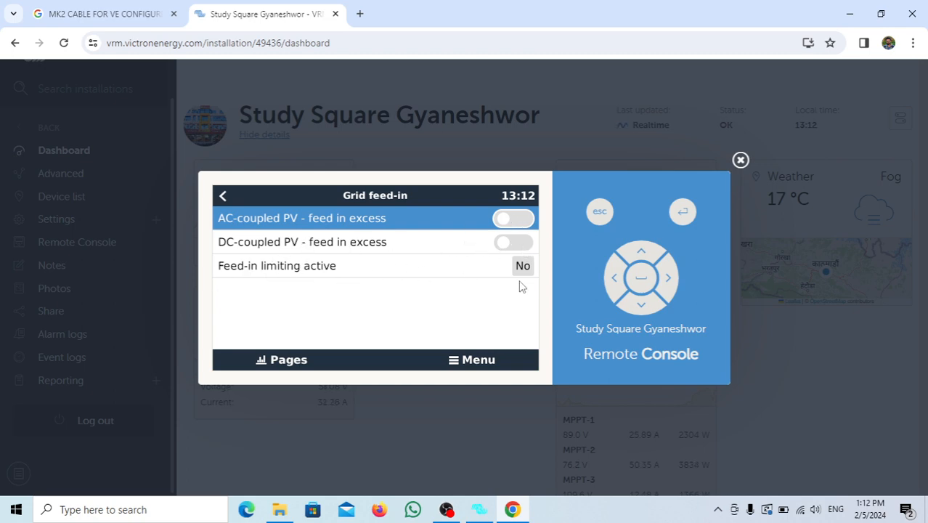
pyautogui.click(223, 196)
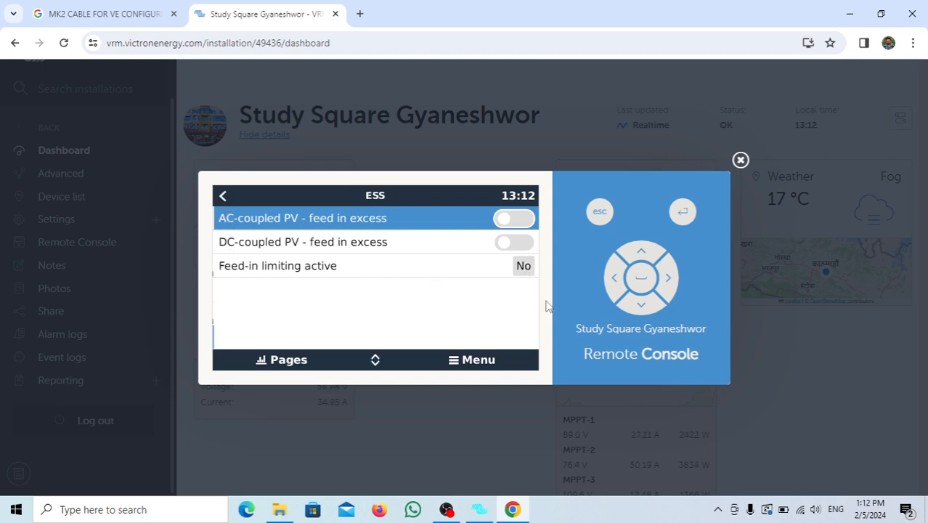
pyautogui.click(629, 307)
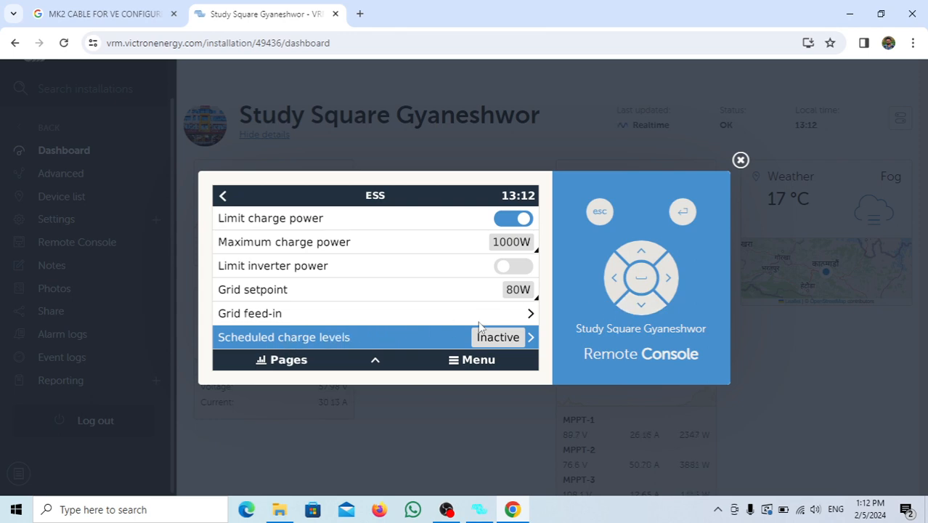
pyautogui.click(631, 308)
# Leave the ESS settings back to the device list and close the Remote Console to return to the installation's dashboard
pyautogui.click(223, 197)
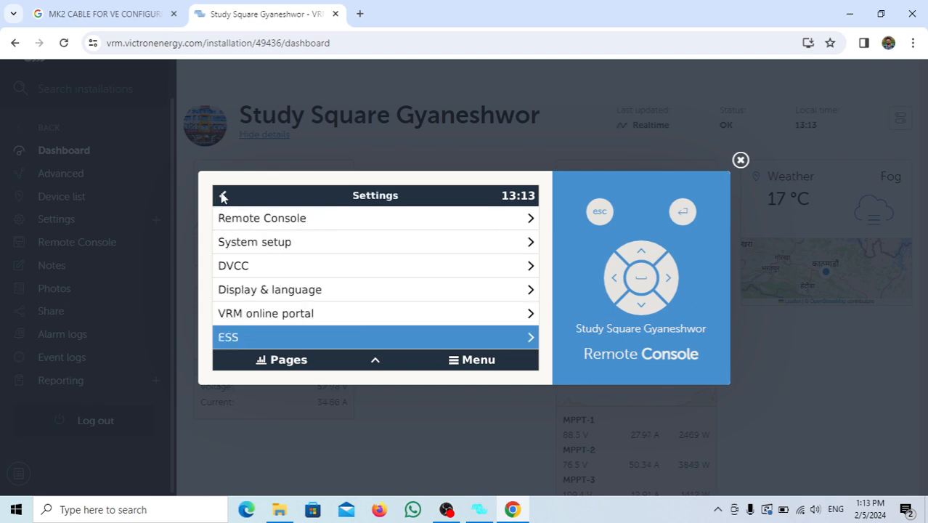
pyautogui.click(223, 198)
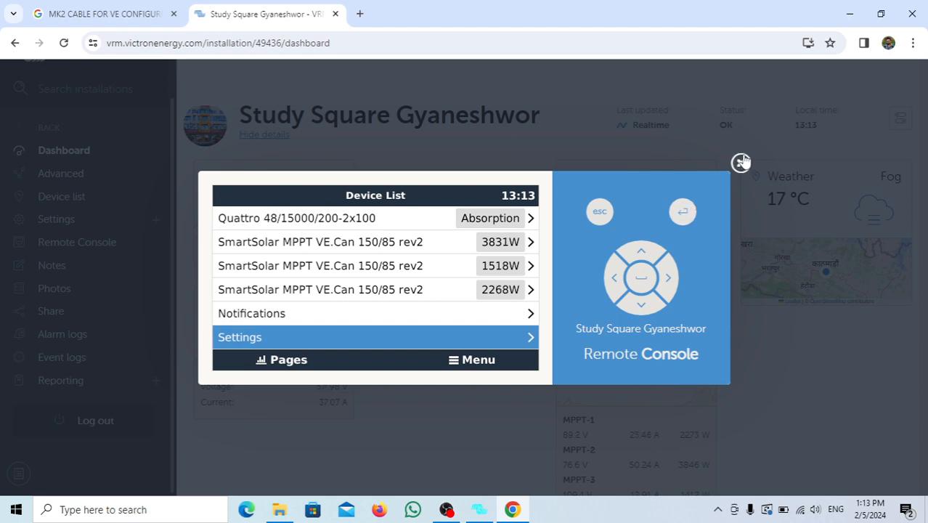
pyautogui.click(512, 150)
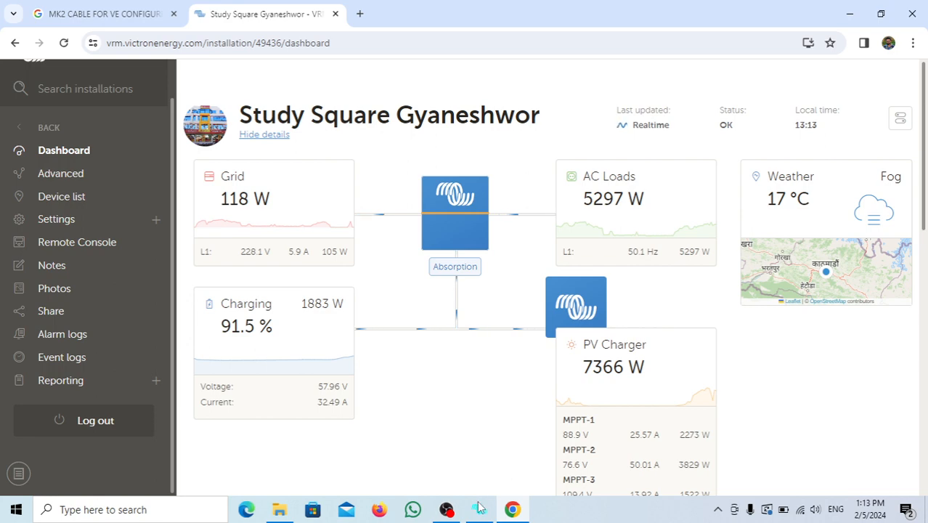
pyautogui.click(444, 511)
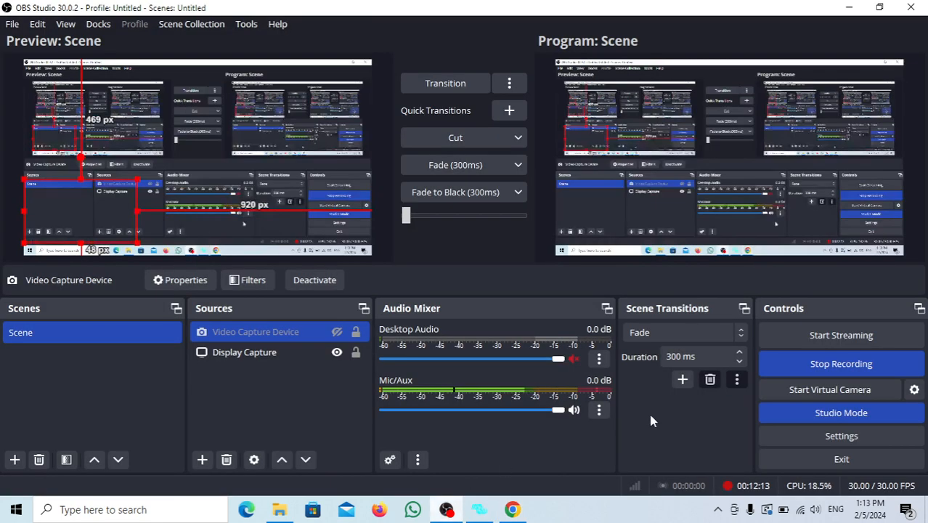